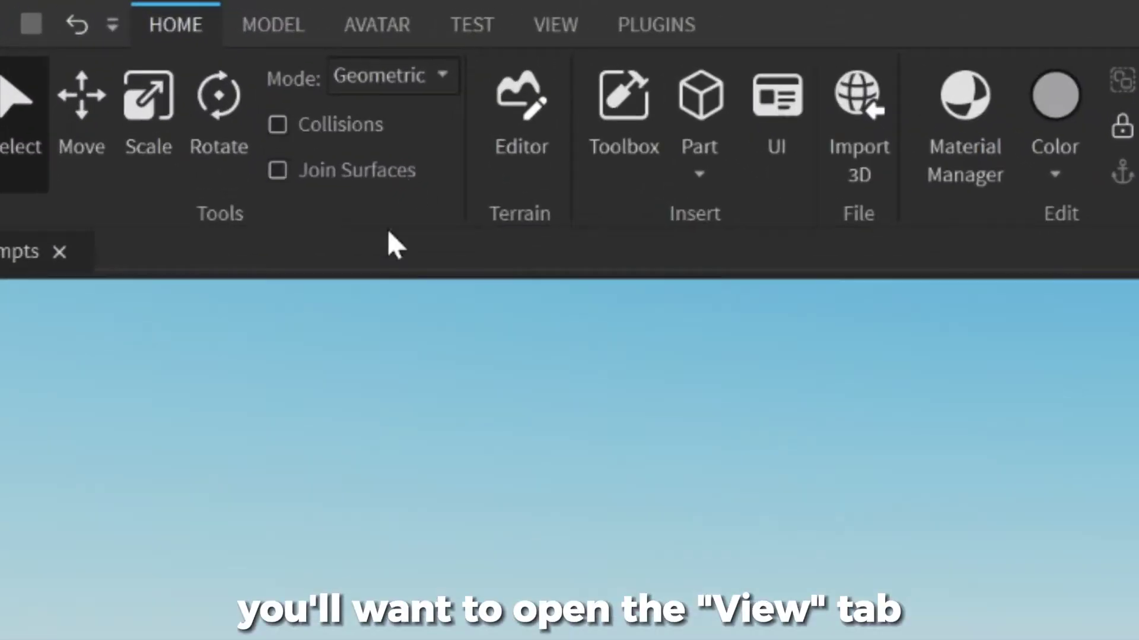
- Dock the Explorer and Properties panels beside the empty baseplate scene via the View tab
click(310, 11)
click(200, 136)
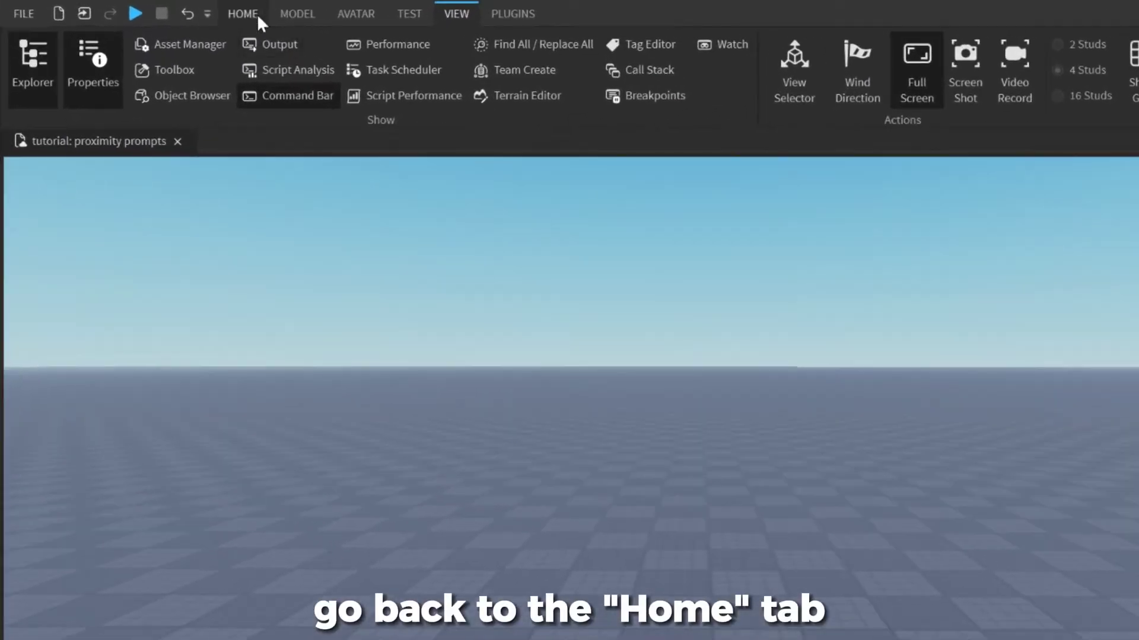
- Insert a new block part from the Home tab and set its Size to 3, 1, 3
click(256, 11)
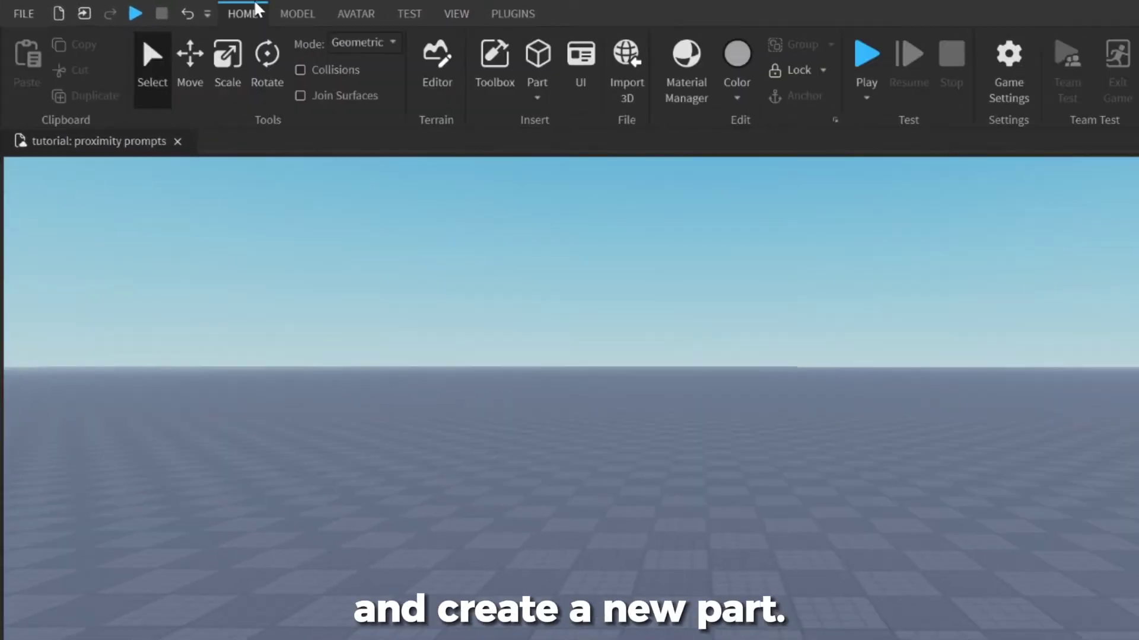
click(537, 62)
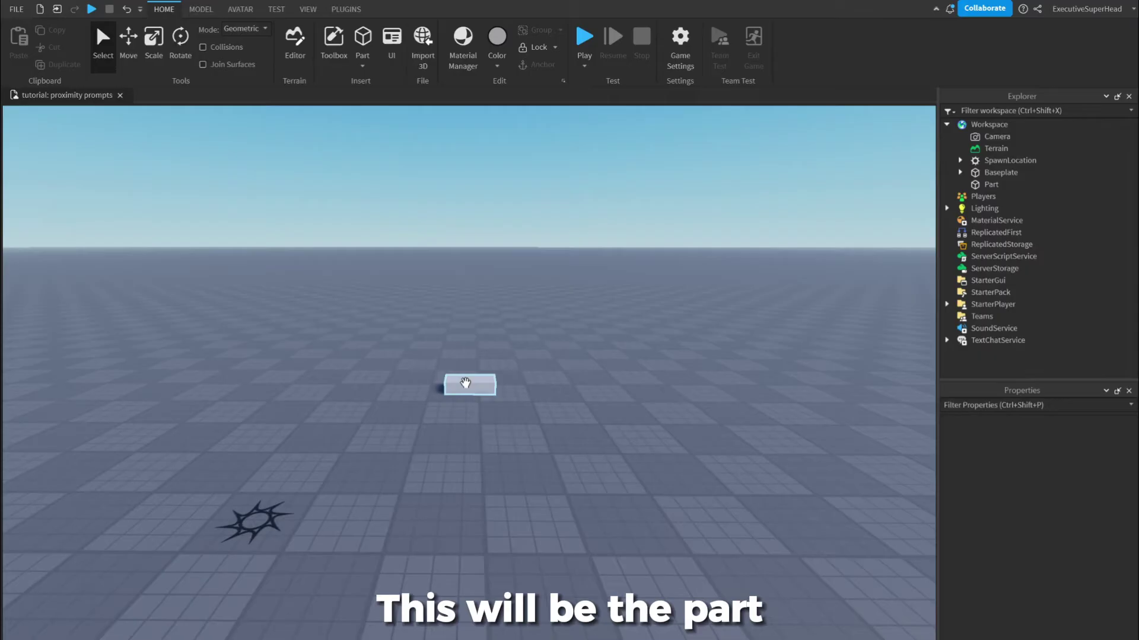
scroll(397, 432, up, 3)
right_drag(397, 431, 442, 412)
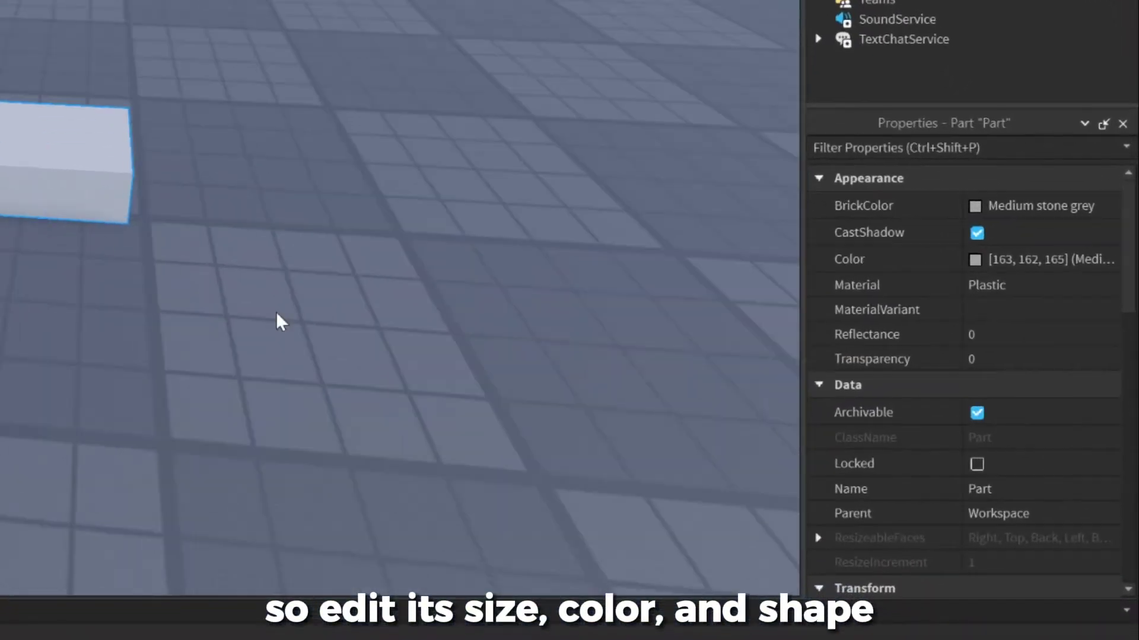
scroll(1039, 623, down, 4)
click(1000, 405)
key(Return)
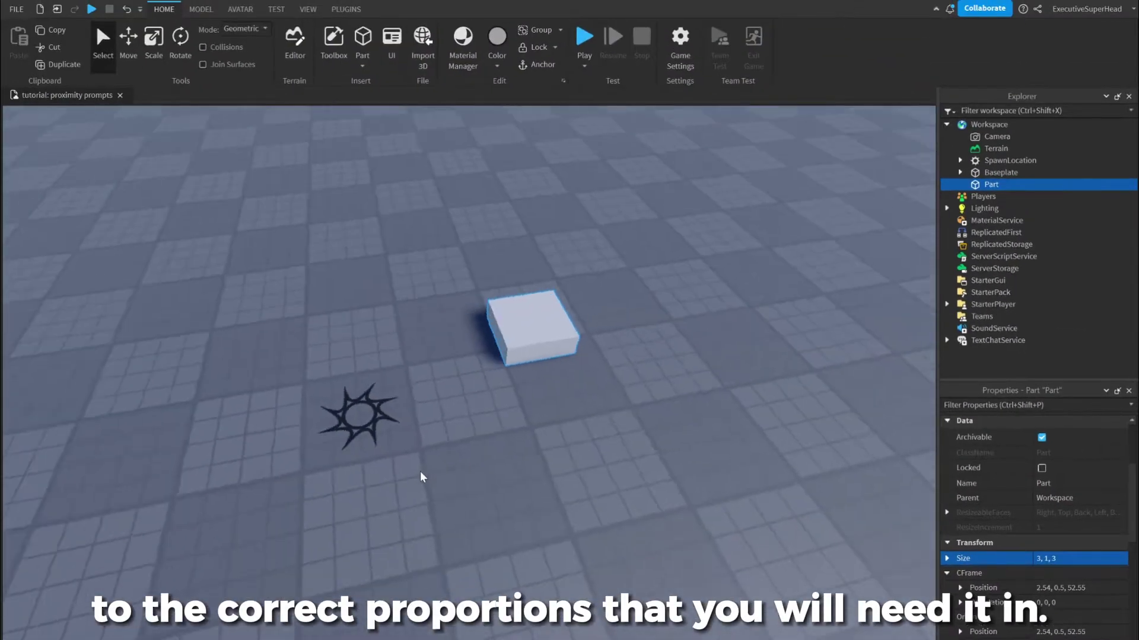
- Move the part next to the spawn point and tick Anchored
drag(522, 323, 365, 388)
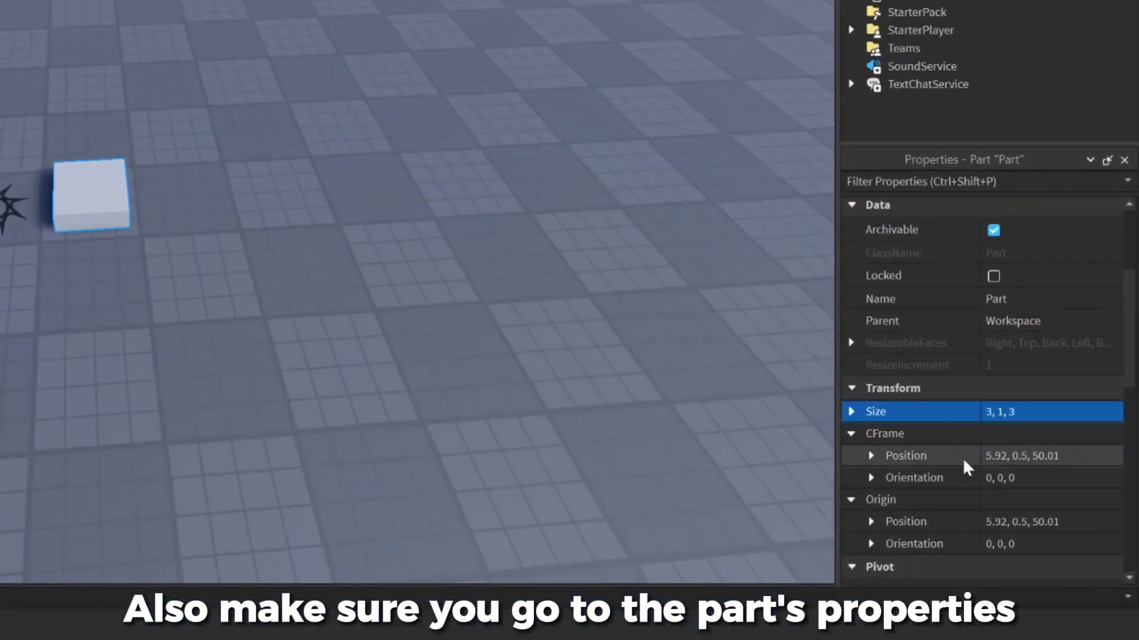
scroll(1075, 526, down, 5)
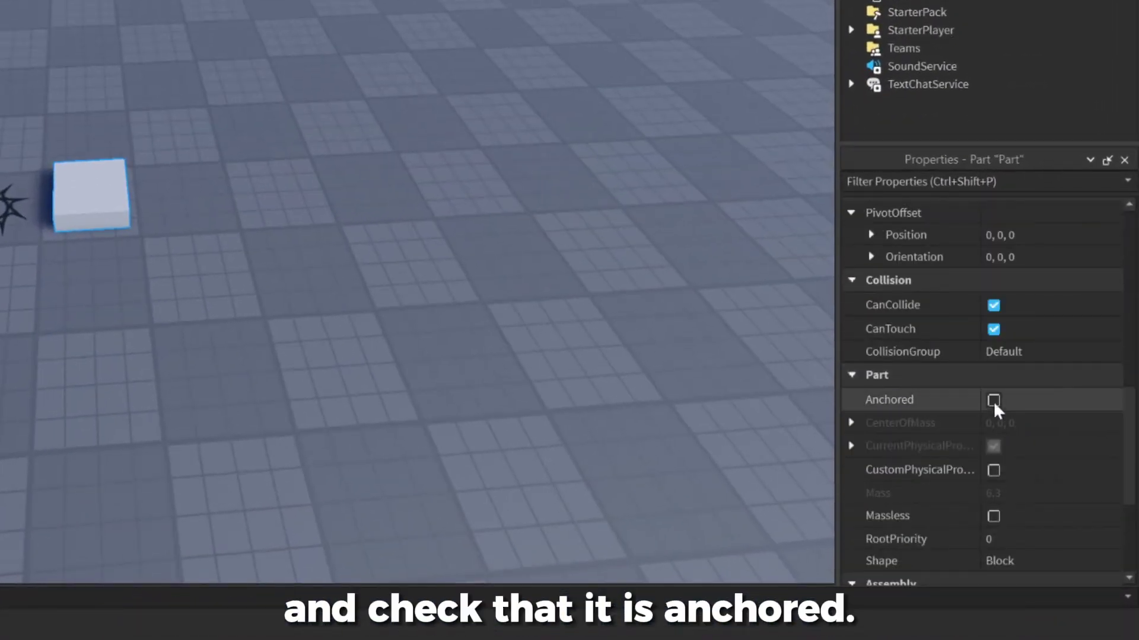
click(994, 401)
- Insert a ProximityPrompt into the Part by searching 'pro', then select it to view its defaults
click(1008, 350)
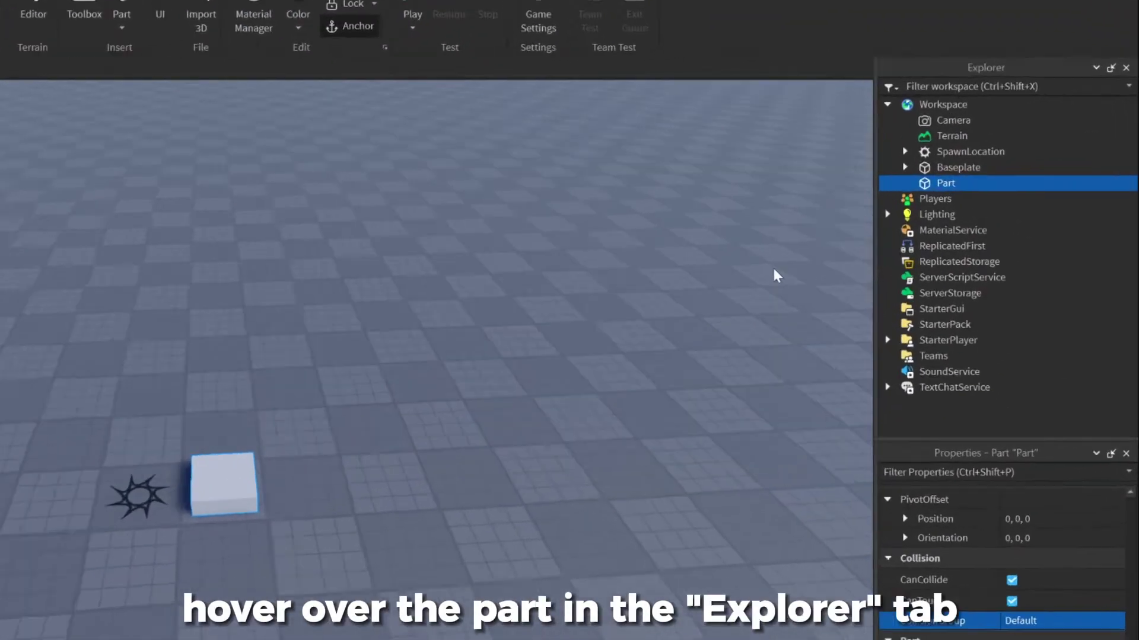
mouse_move(1018, 187)
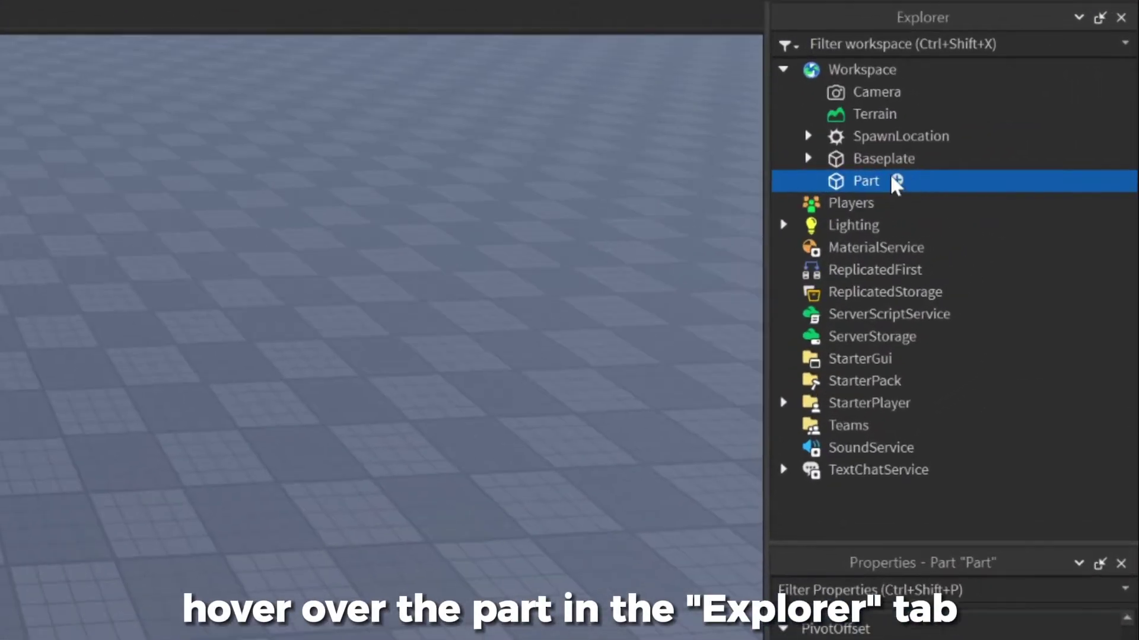
click(896, 181)
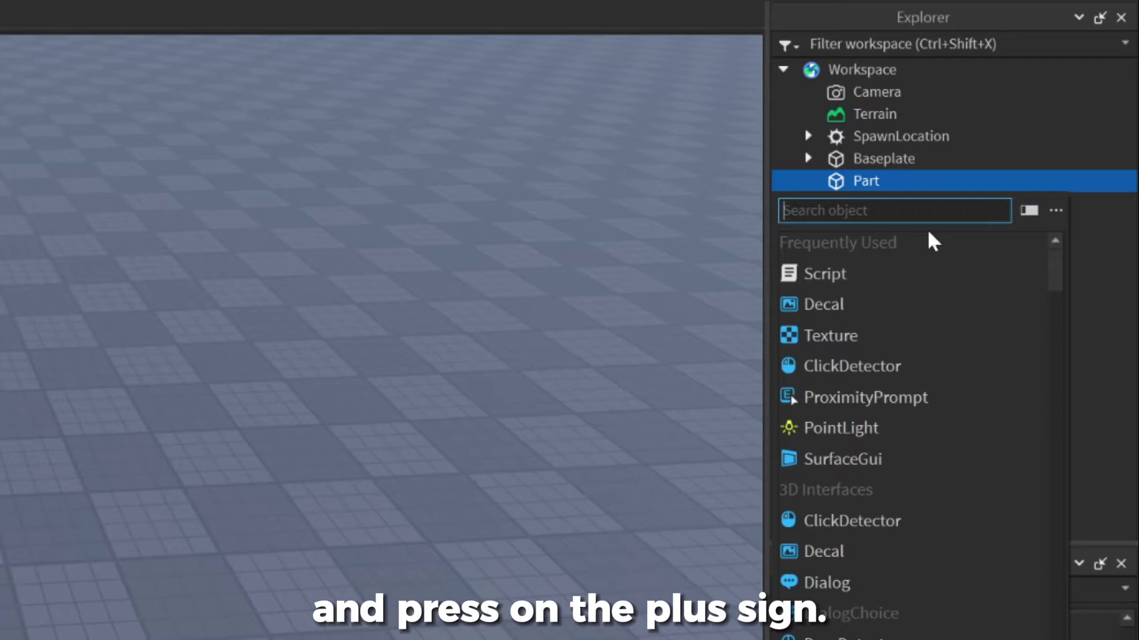
text(prox)
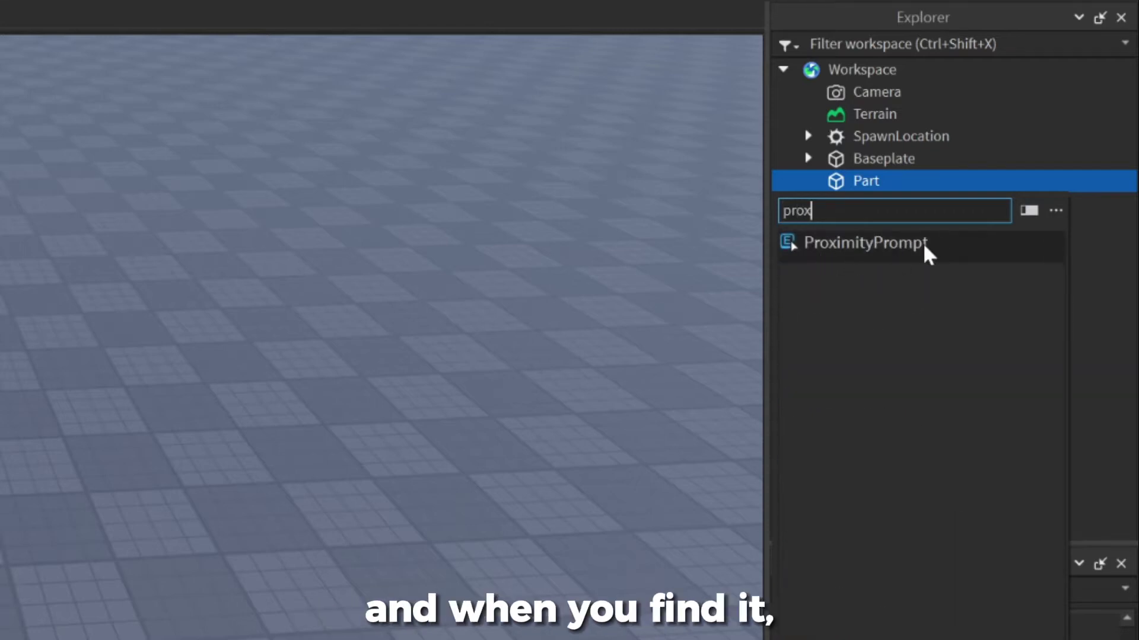
click(855, 250)
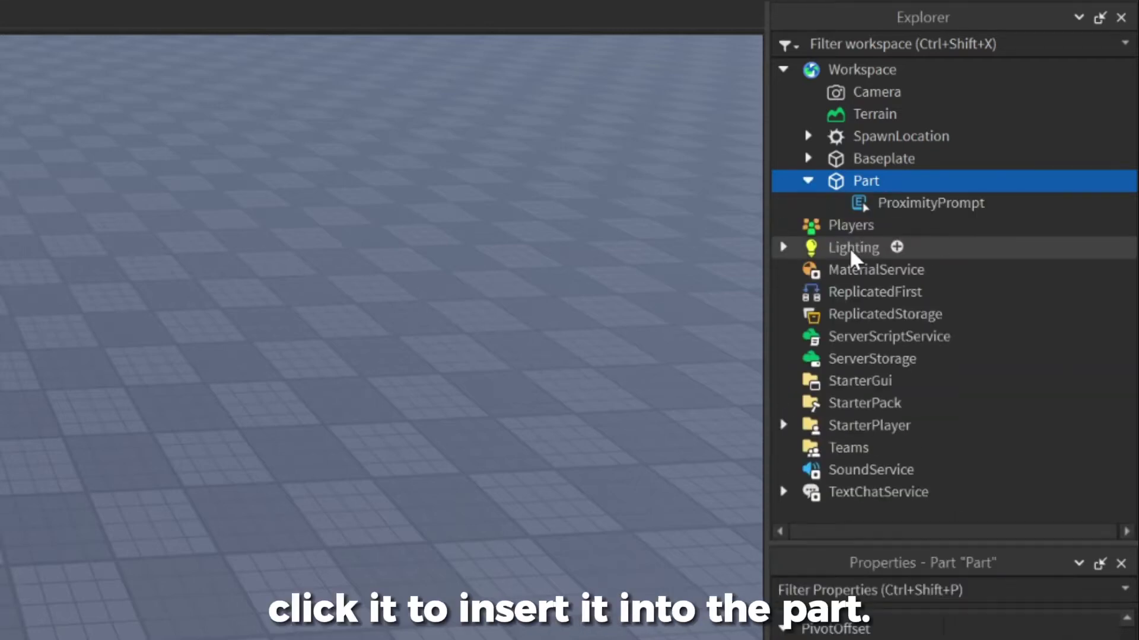
click(929, 207)
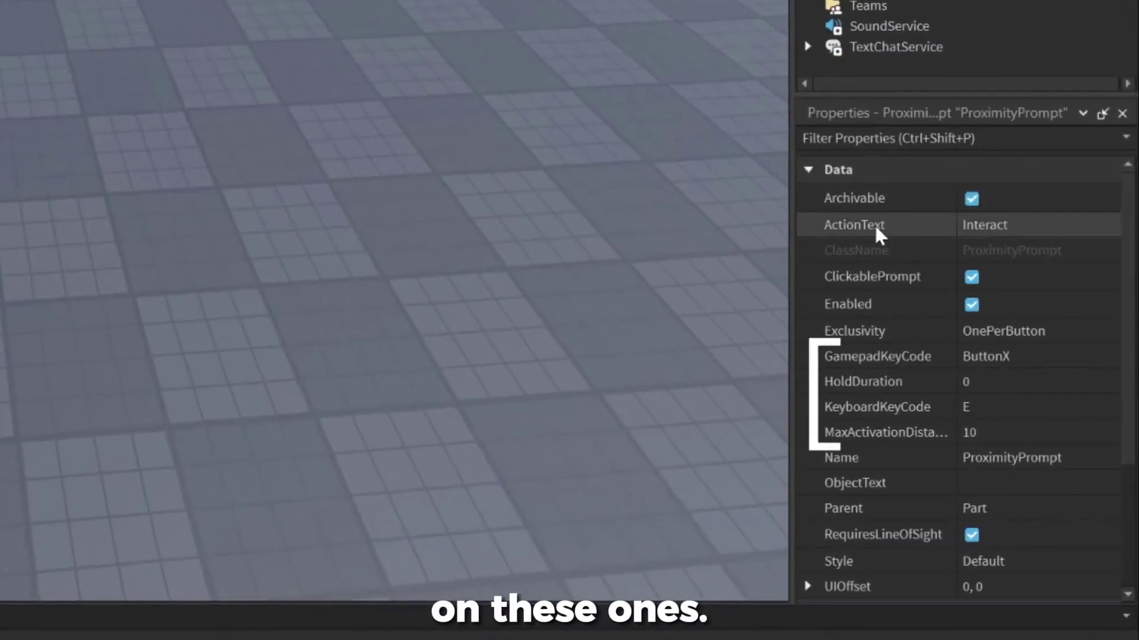
click(874, 224)
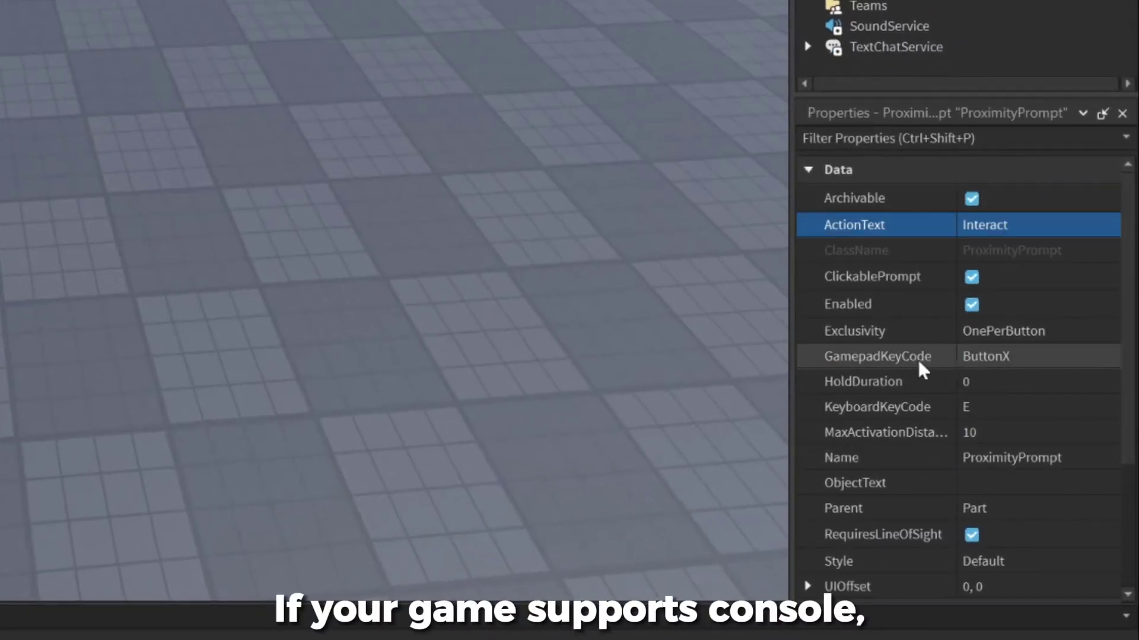
click(967, 357)
scroll(984, 457, down, 2)
scroll(985, 456, up, 2)
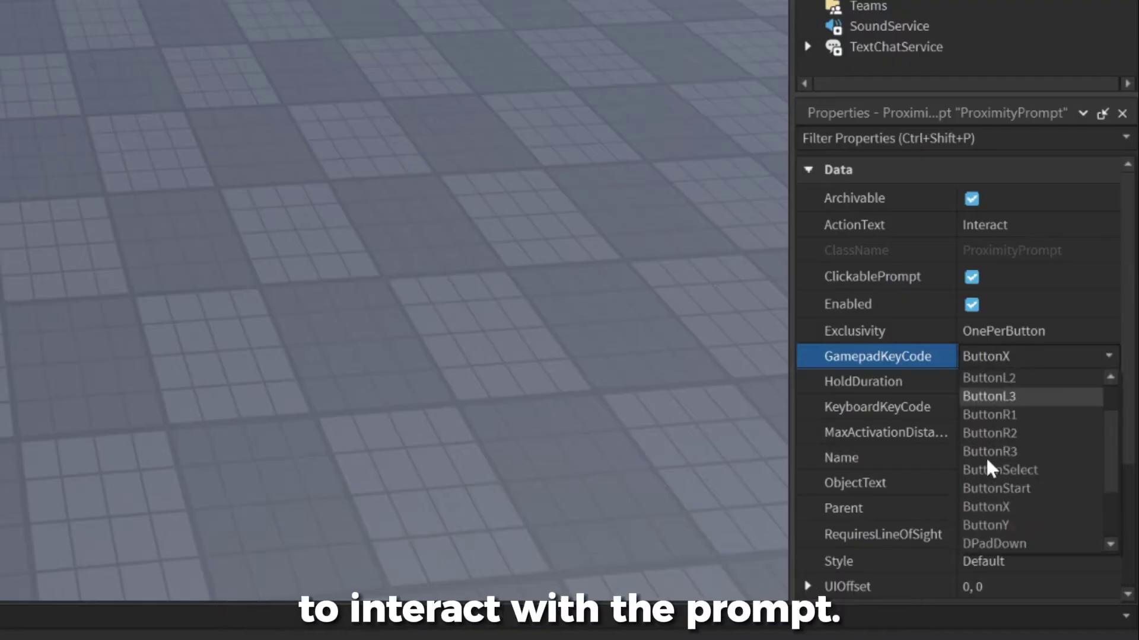
scroll(985, 454, up, 1)
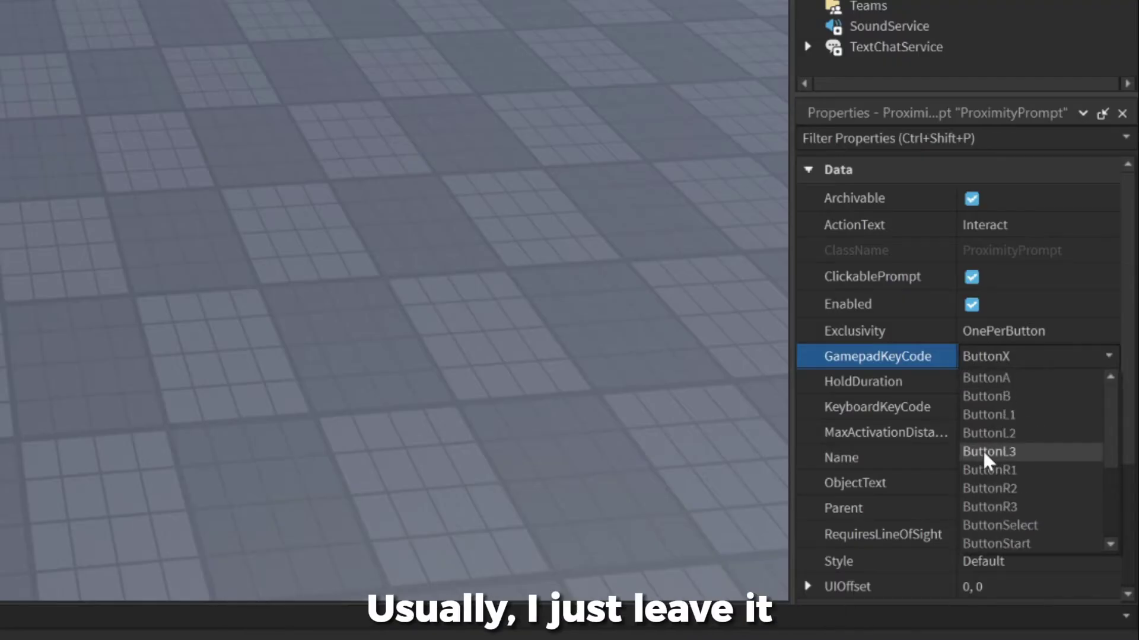
scroll(982, 450, down, 2)
click(981, 453)
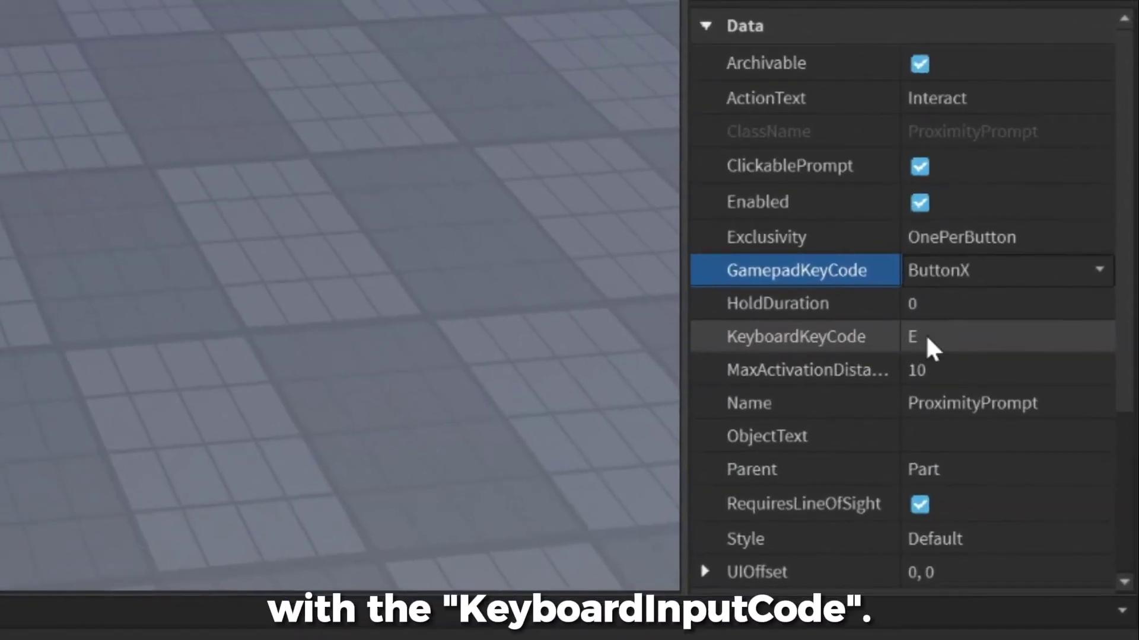
click(934, 348)
scroll(961, 453, down, 15)
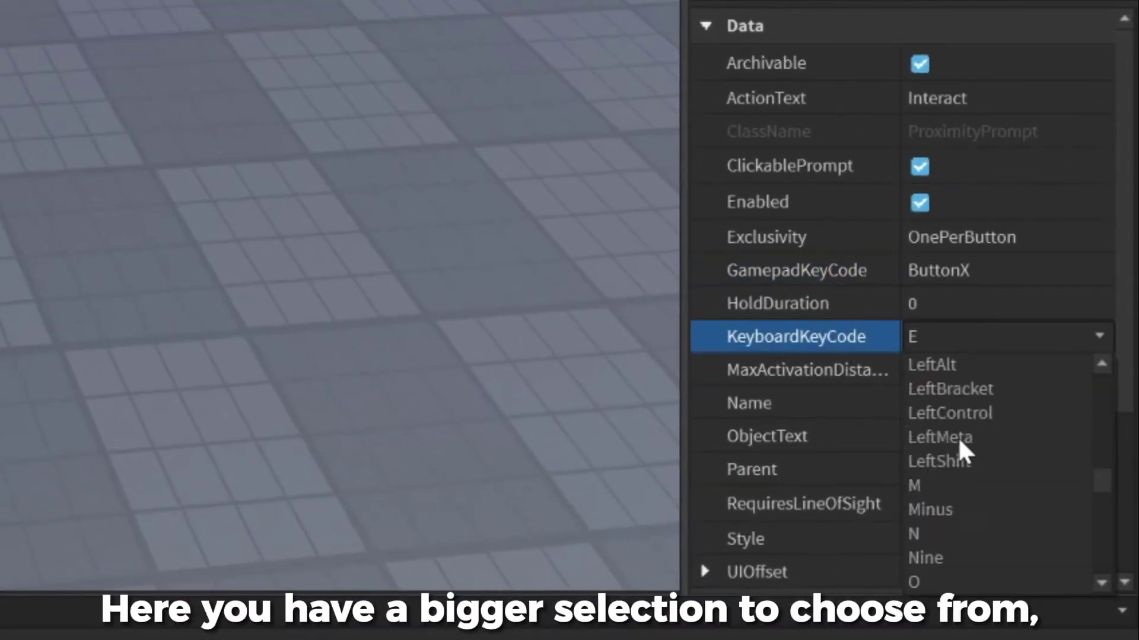
scroll(958, 474, up, 12)
scroll(943, 474, up, 10)
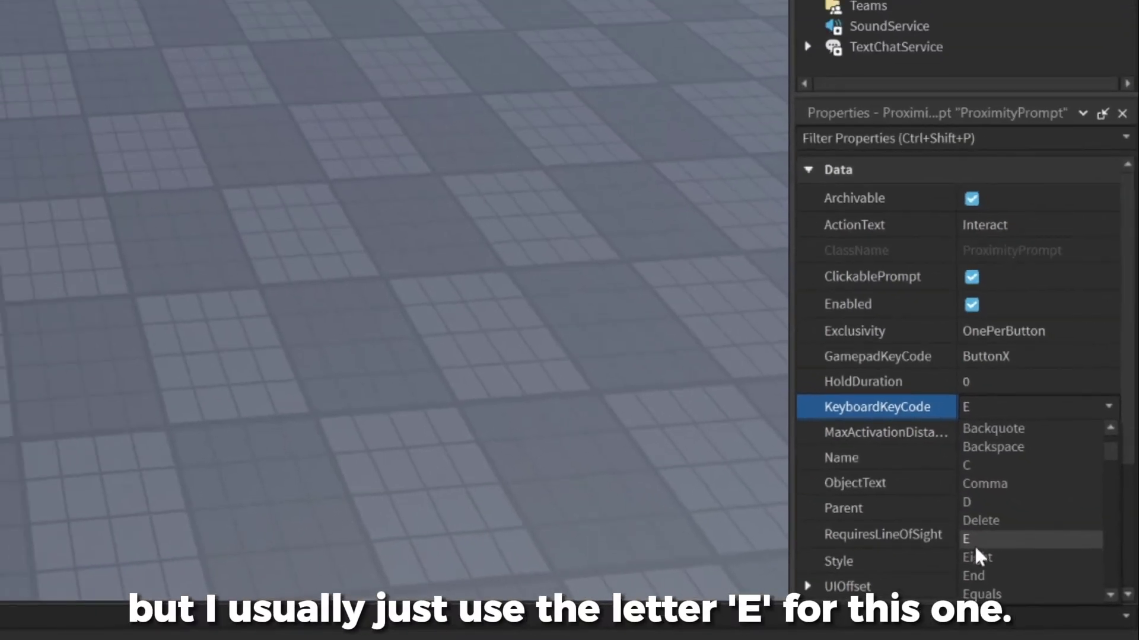
click(925, 515)
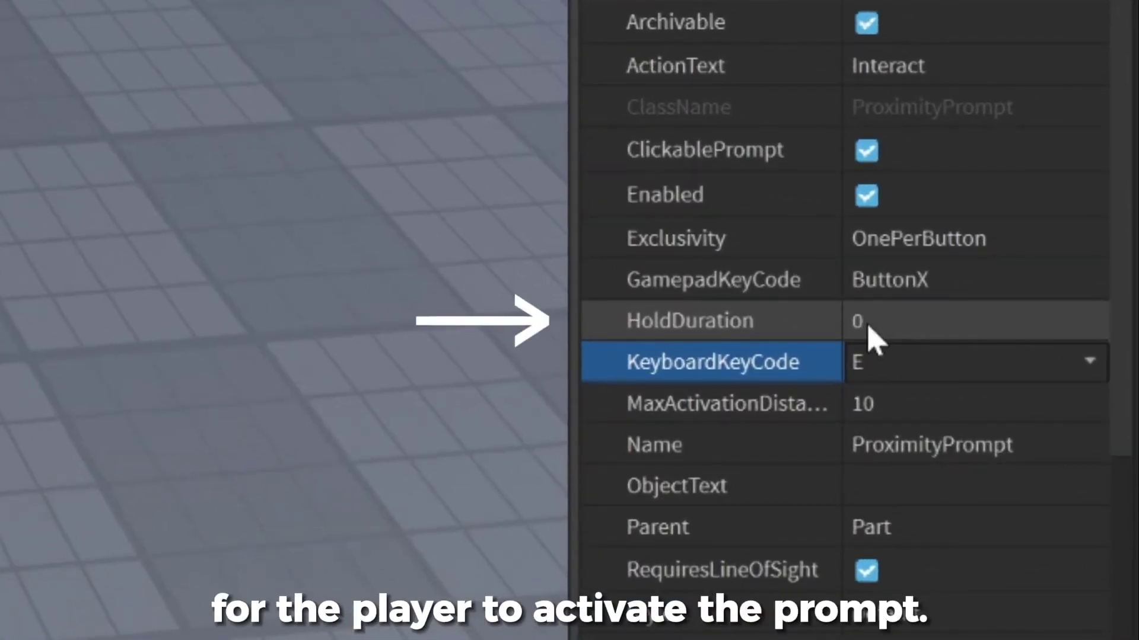
- Set the ProximityPrompt's HoldDuration to 1 and MaxActivationDistance to 15
click(867, 324)
key(Return)
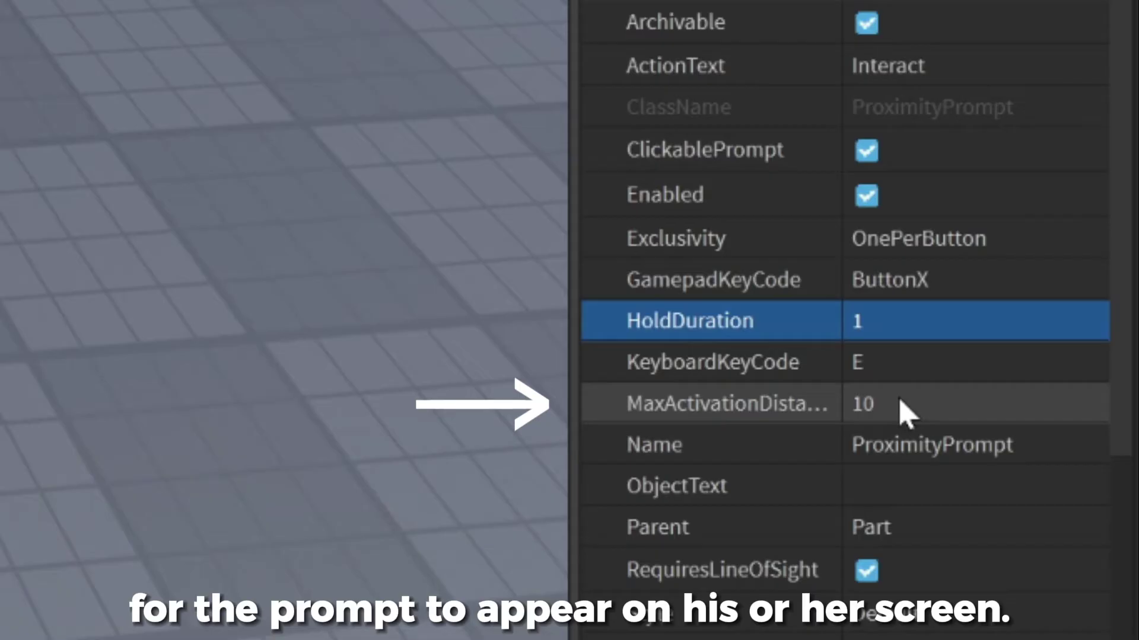
click(896, 404)
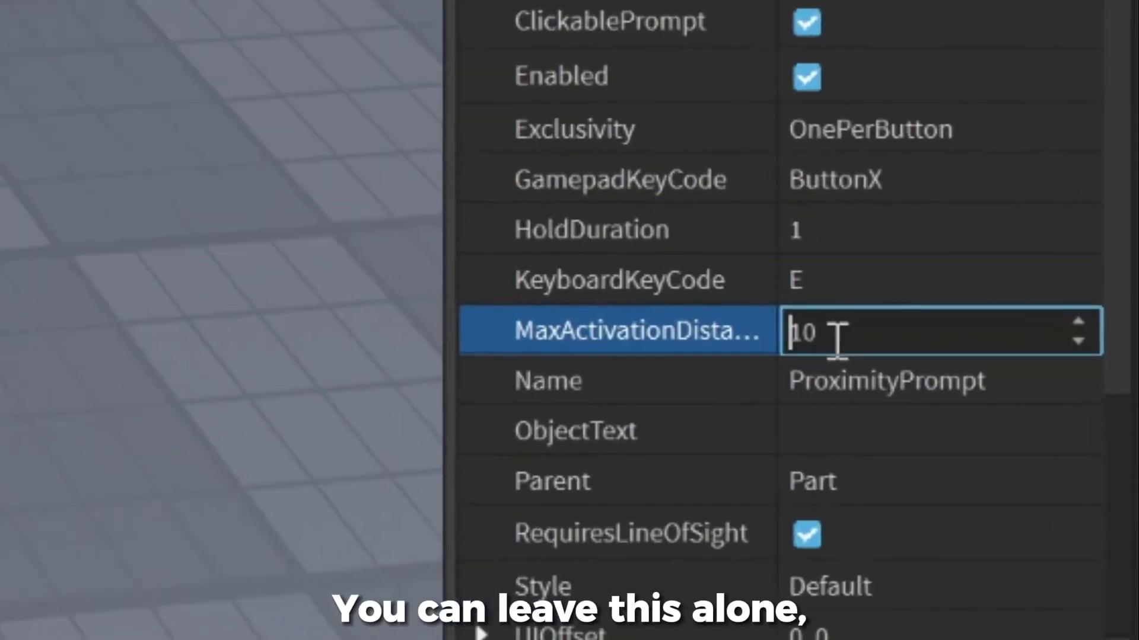
double_click(838, 338)
text(1)
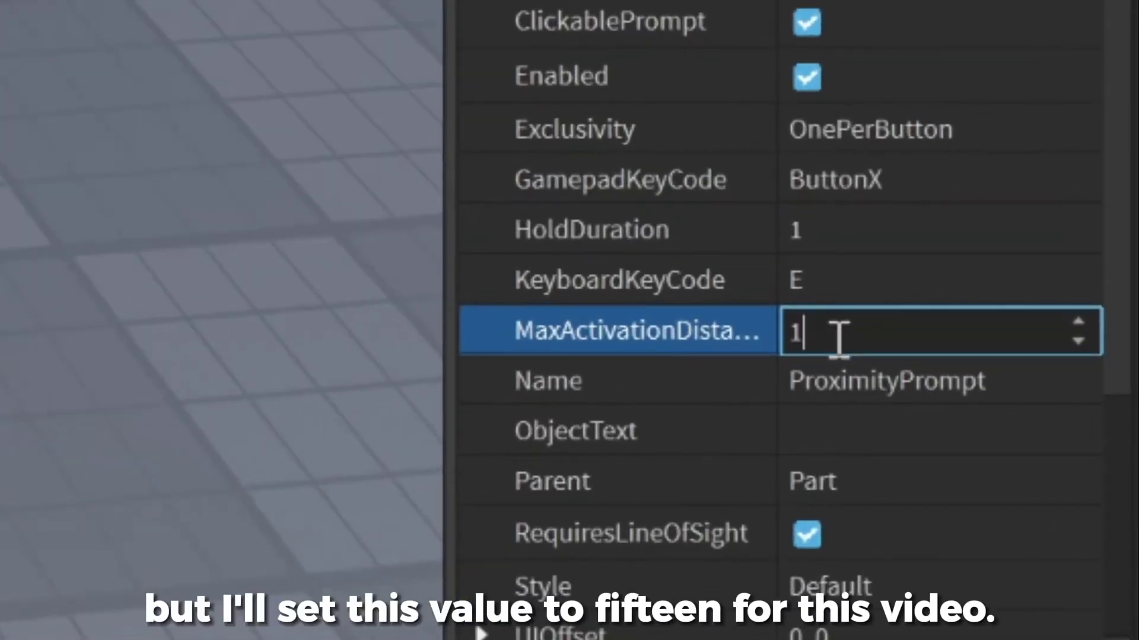
text(5)
key(Return)
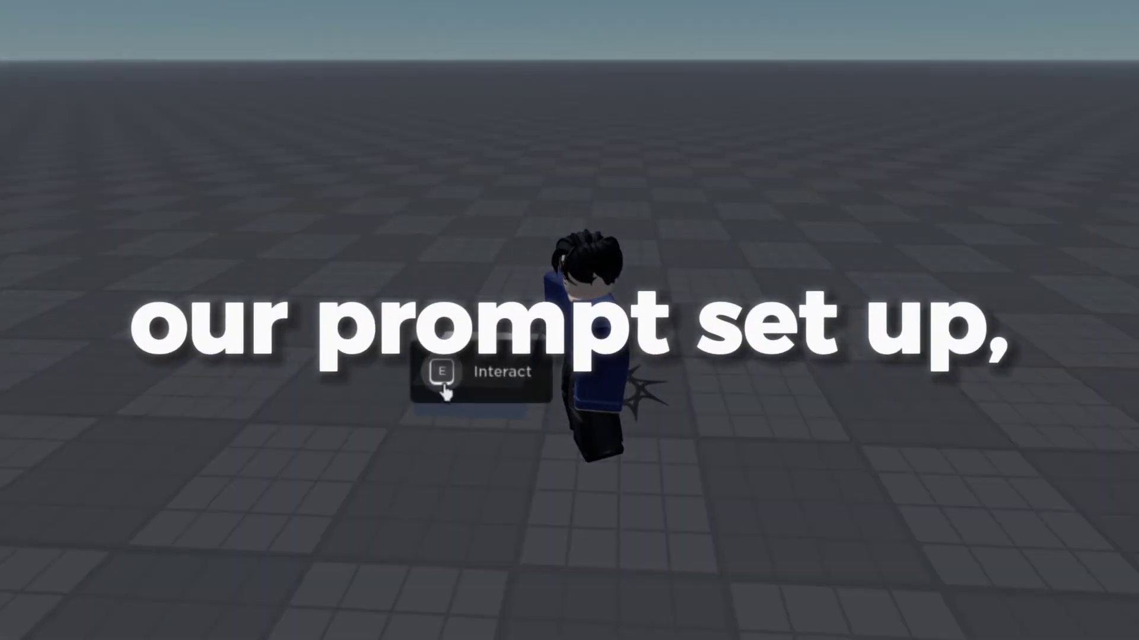
- Deselect everything and turn the camera from the part toward empty baseplate space
click(442, 374)
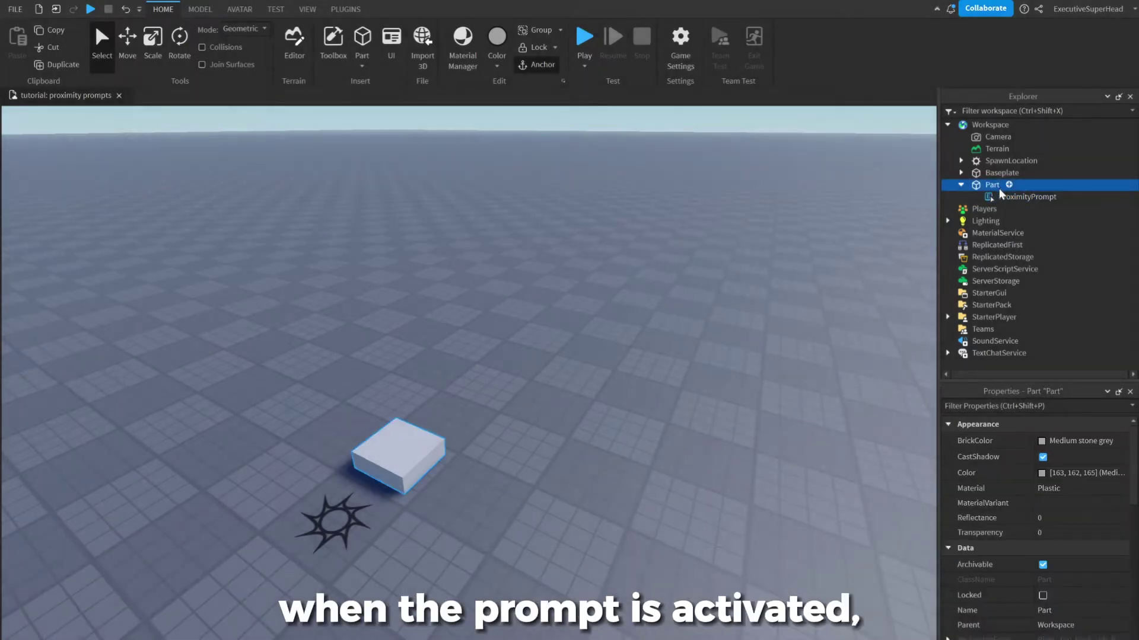
click(635, 371)
right_drag(635, 371, 614, 365)
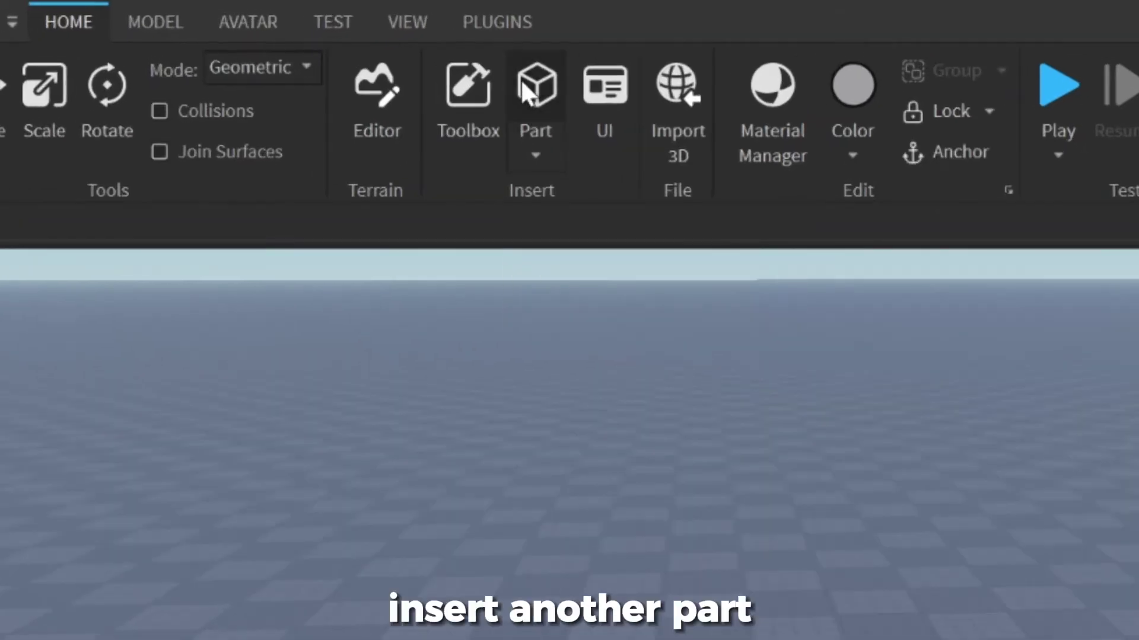
- Add a part named PartSpawn: Size 1,1,1, CanCollide off, Anchored on, Transparency 1
click(523, 84)
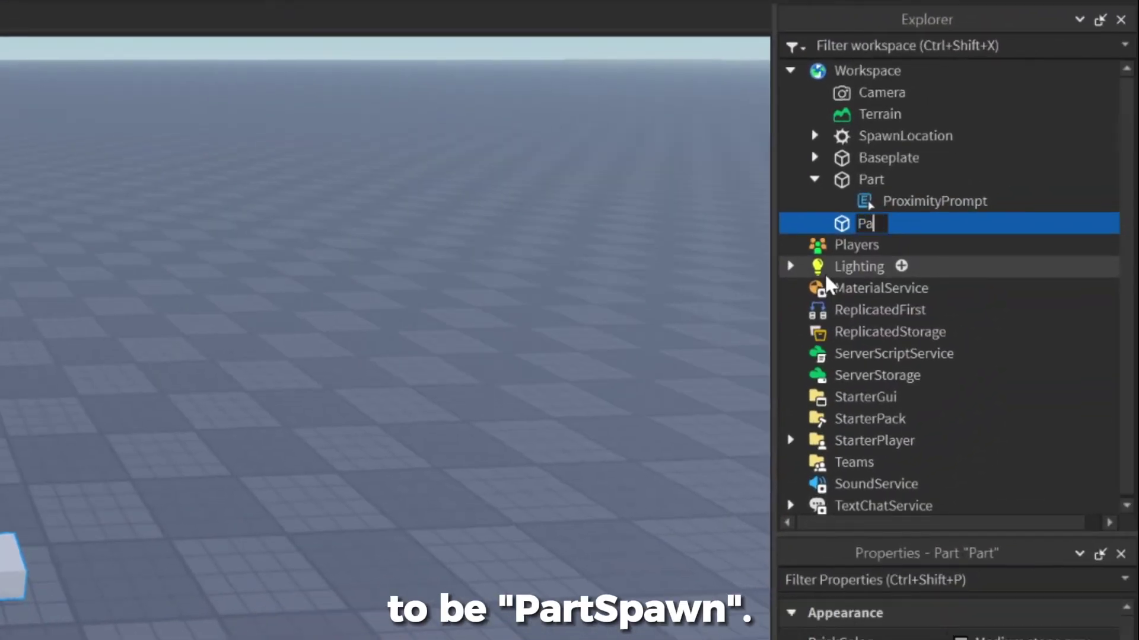
text(rtSpawn)
key(Return)
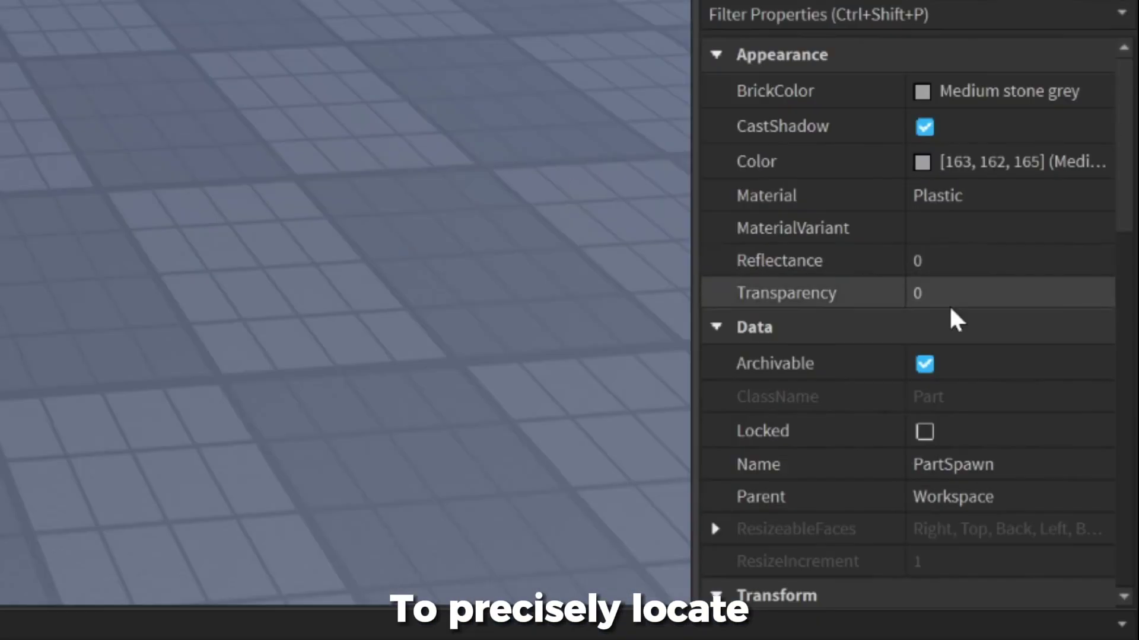
scroll(955, 320, down, 5)
click(936, 171)
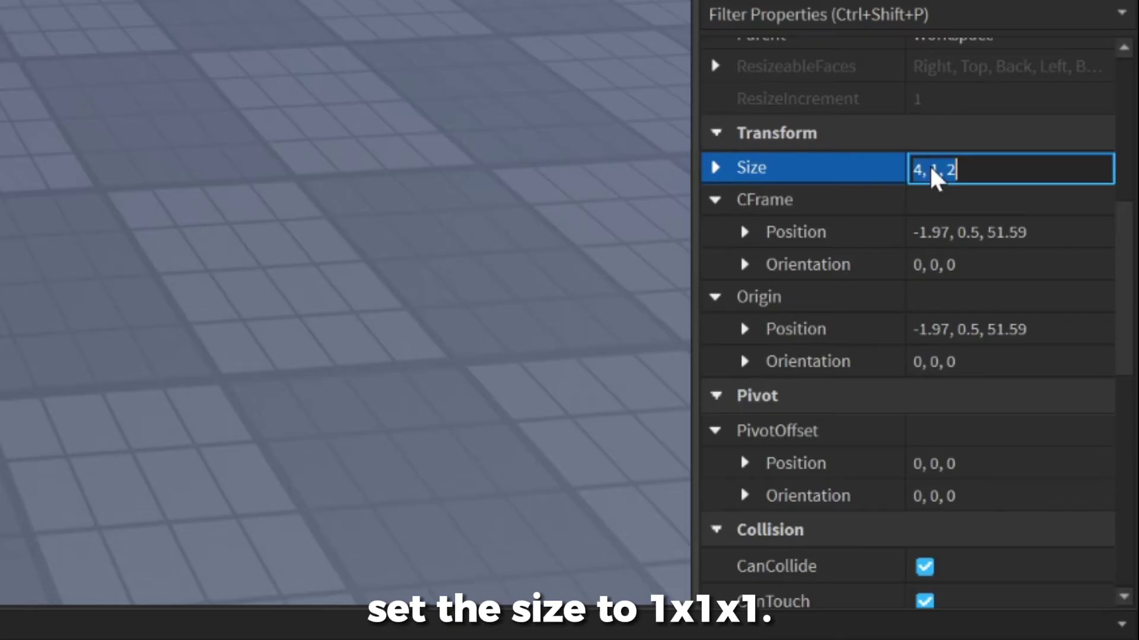
text(1,1,1)
key(Return)
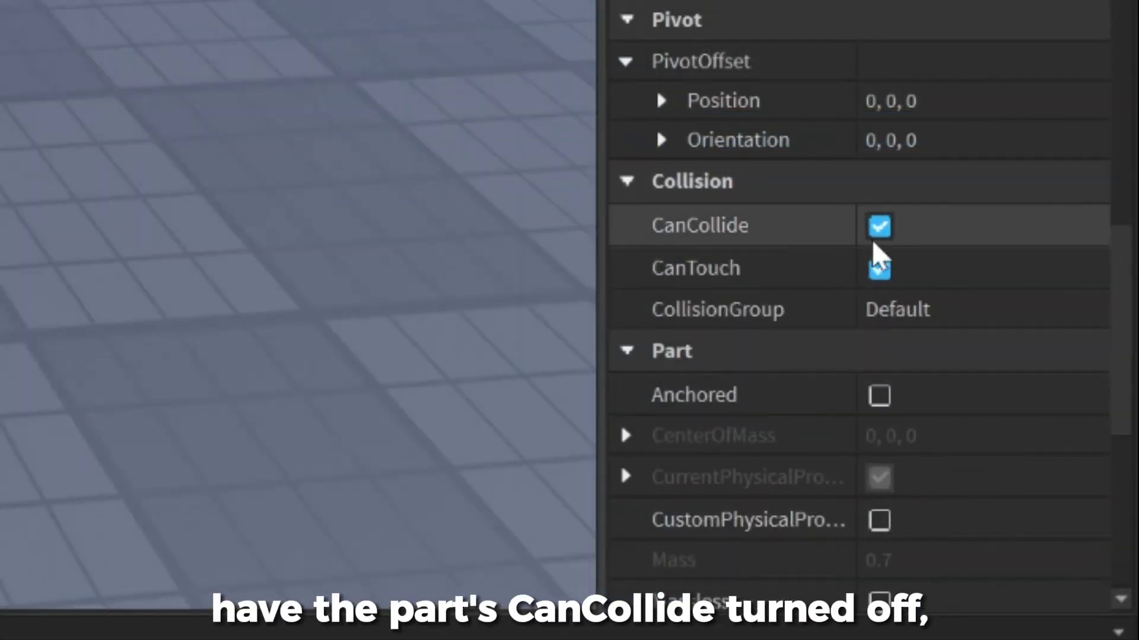
click(878, 225)
click(880, 439)
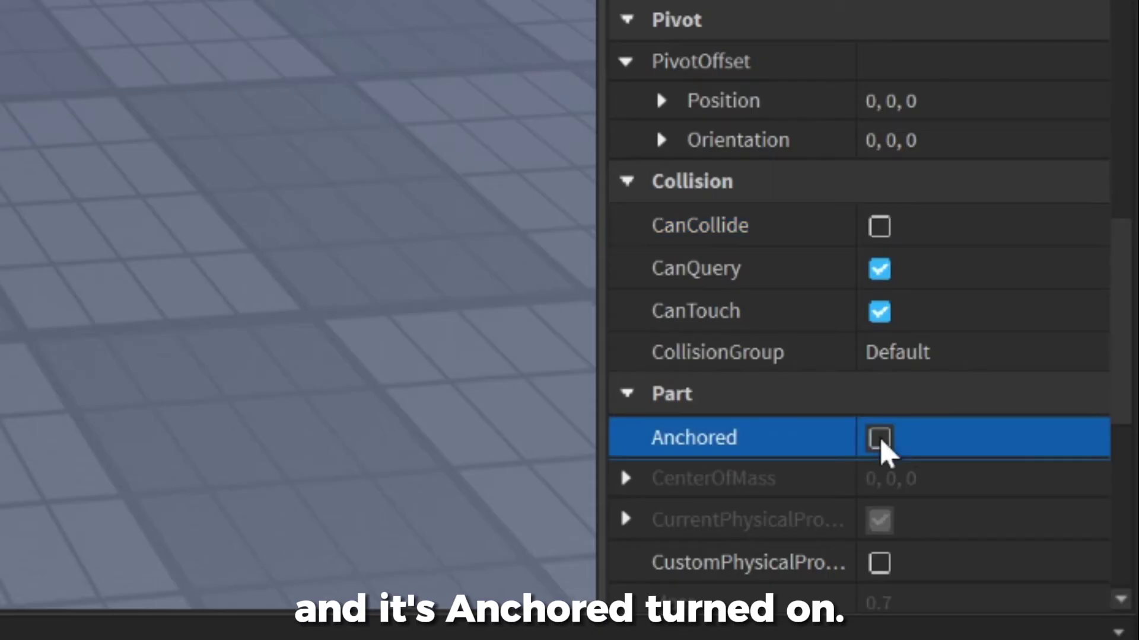
mouse_move(991, 317)
mouse_down()
mouse_move(1100, 317)
mouse_move(975, 318)
mouse_up()
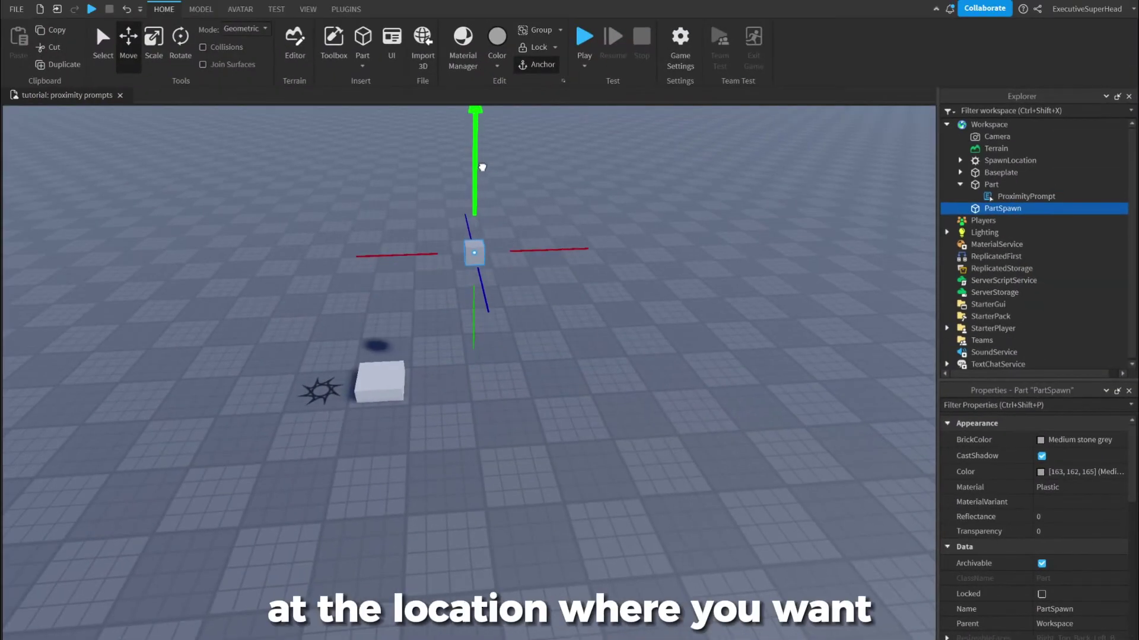
- Reframe the view, then select the ProximityPrompt to begin adding a child object
click(386, 215)
right_drag(386, 216, 489, 194)
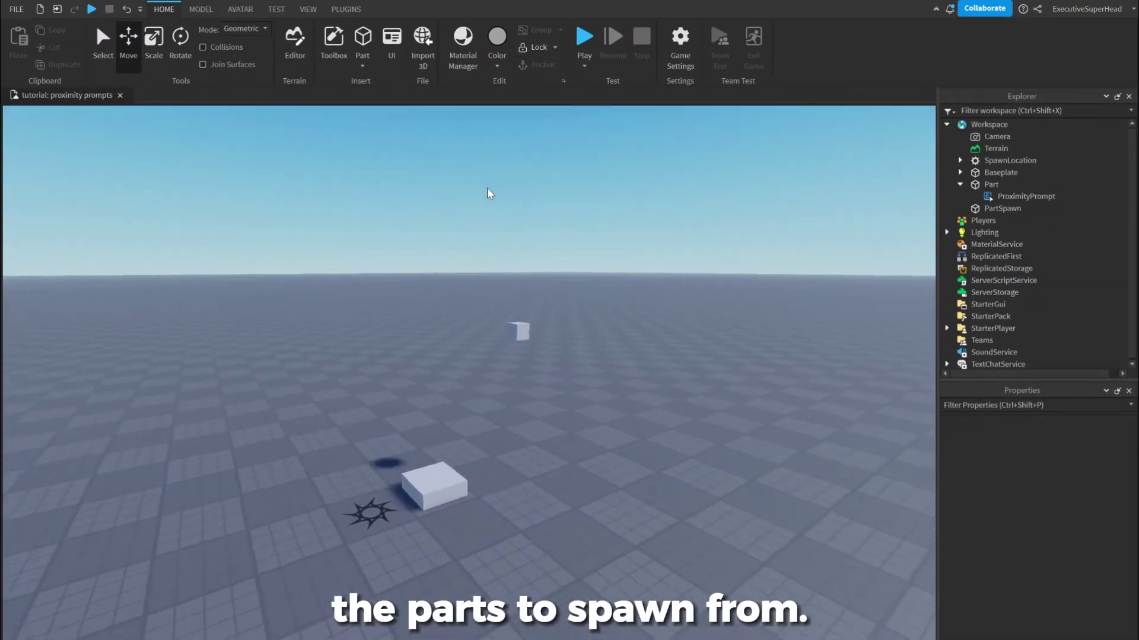
click(492, 290)
scroll(438, 297, up, 5)
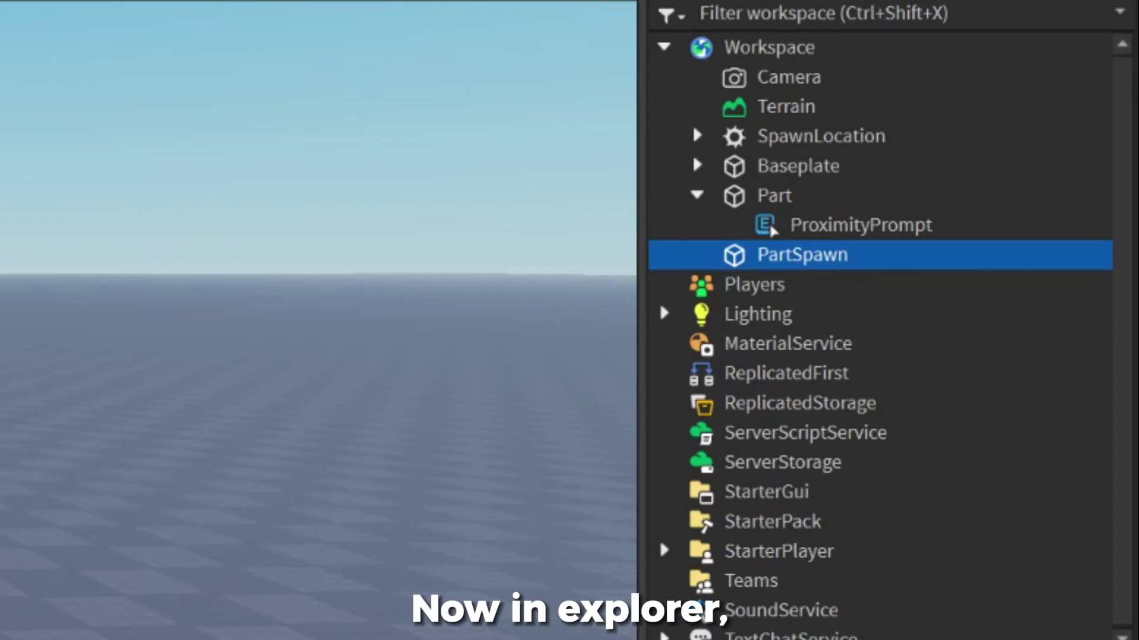
click(843, 236)
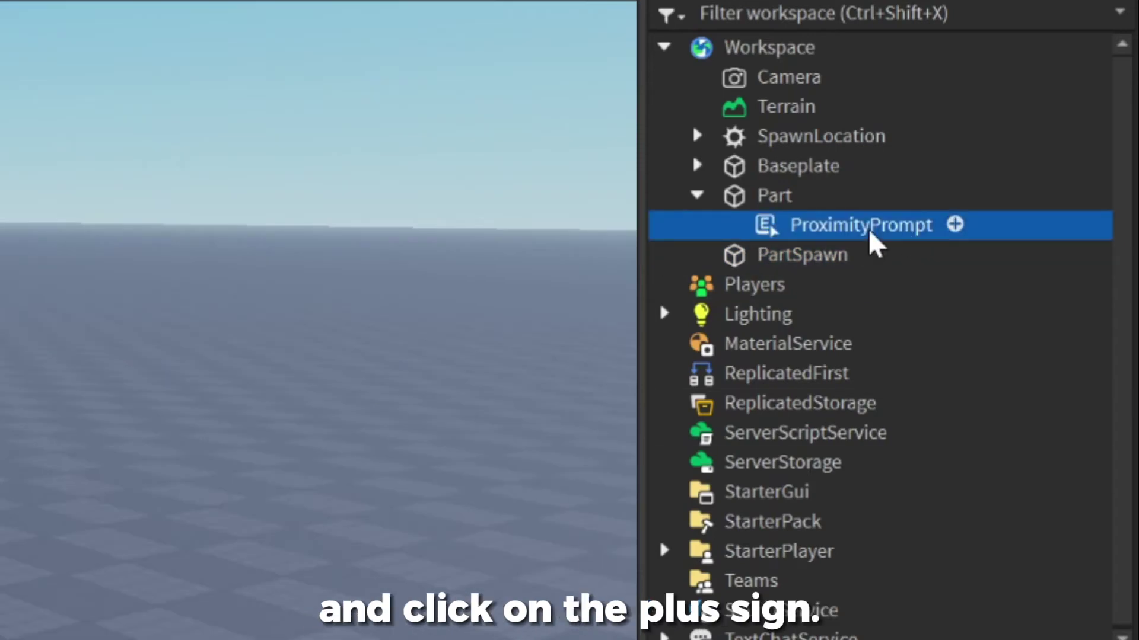
click(953, 225)
- Insert a Script into the ProximityPrompt; write its Triggered handler declaring newPart and partSpawn
text(sc)
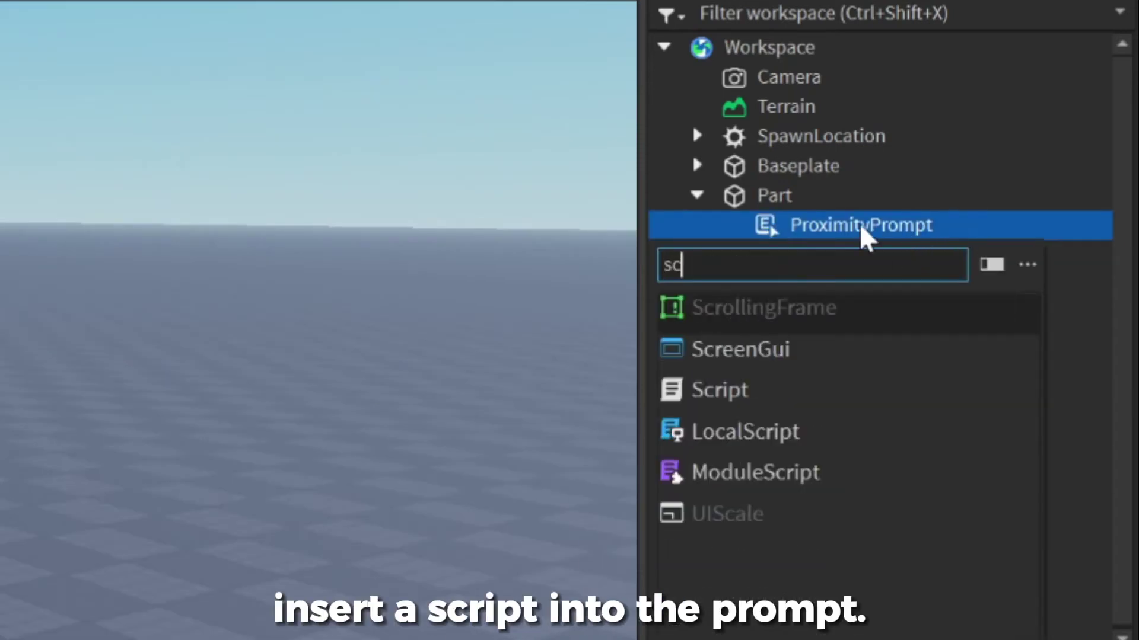
text(ript)
click(753, 314)
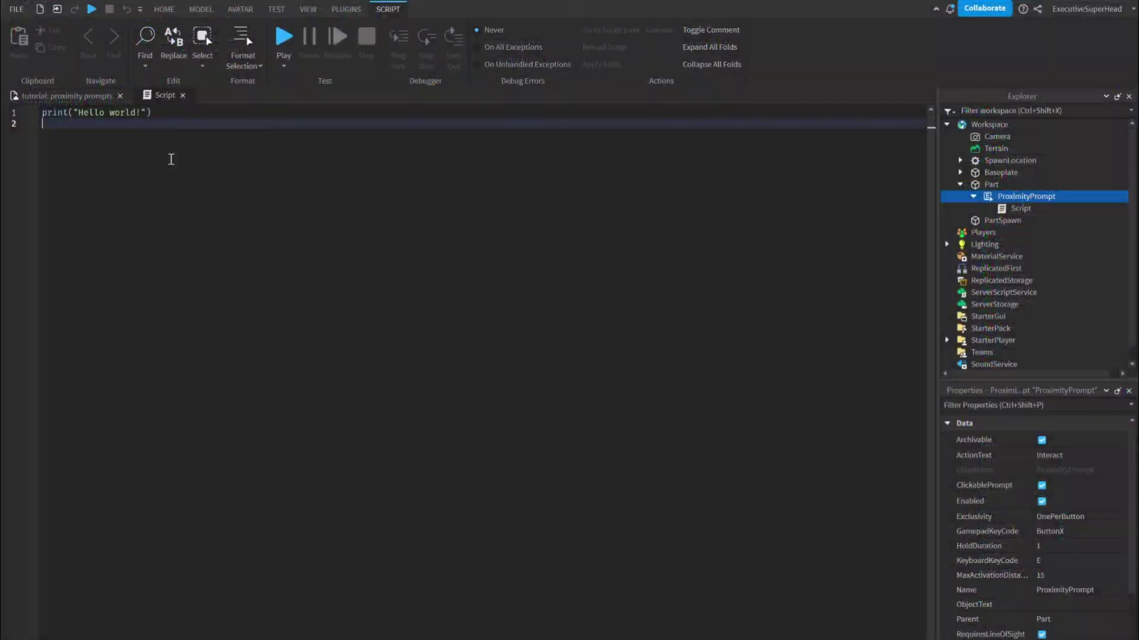
key(ctrl+a)
text(local prompt = script.Parent)
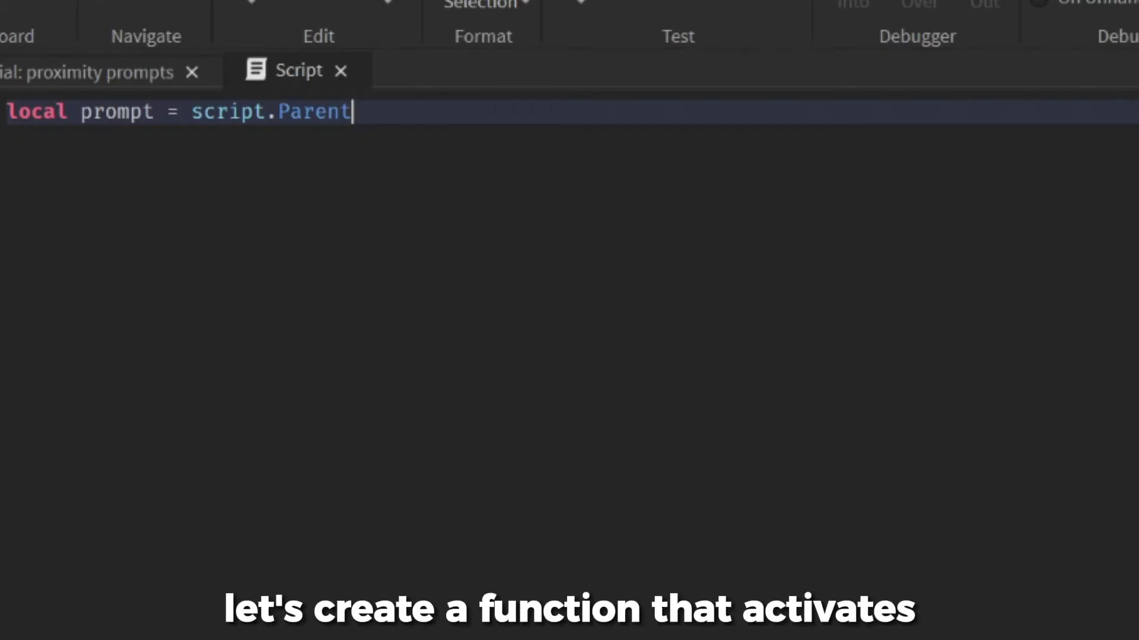
key(Return)
key(Return)
text(prompt.Triggered:Connect(function())
key(Return)
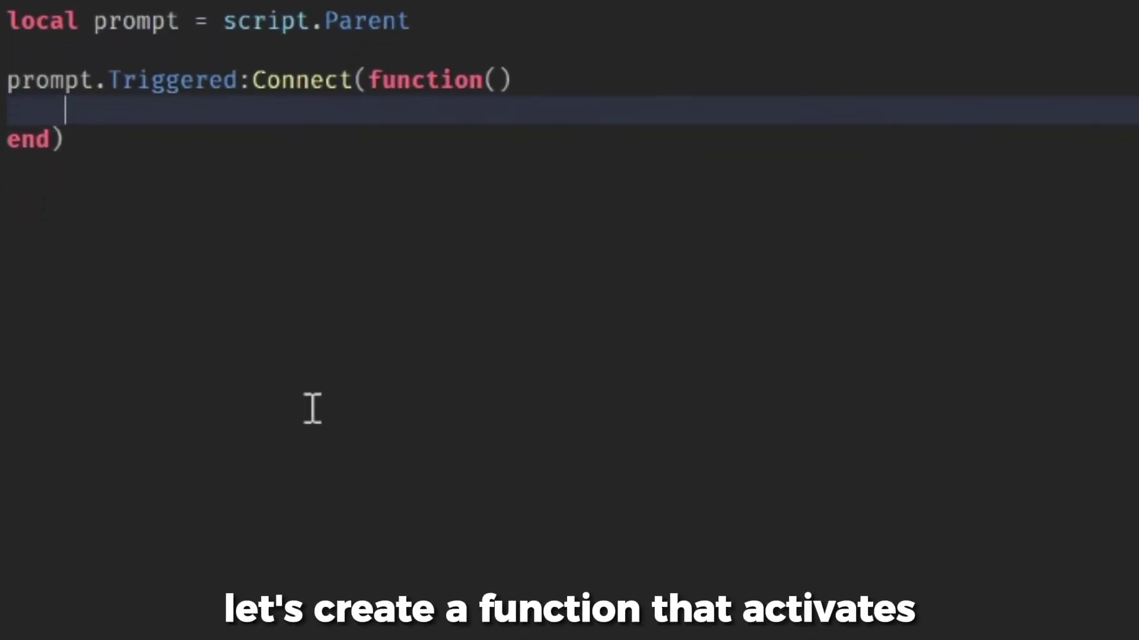
key(Return)
key(Up)
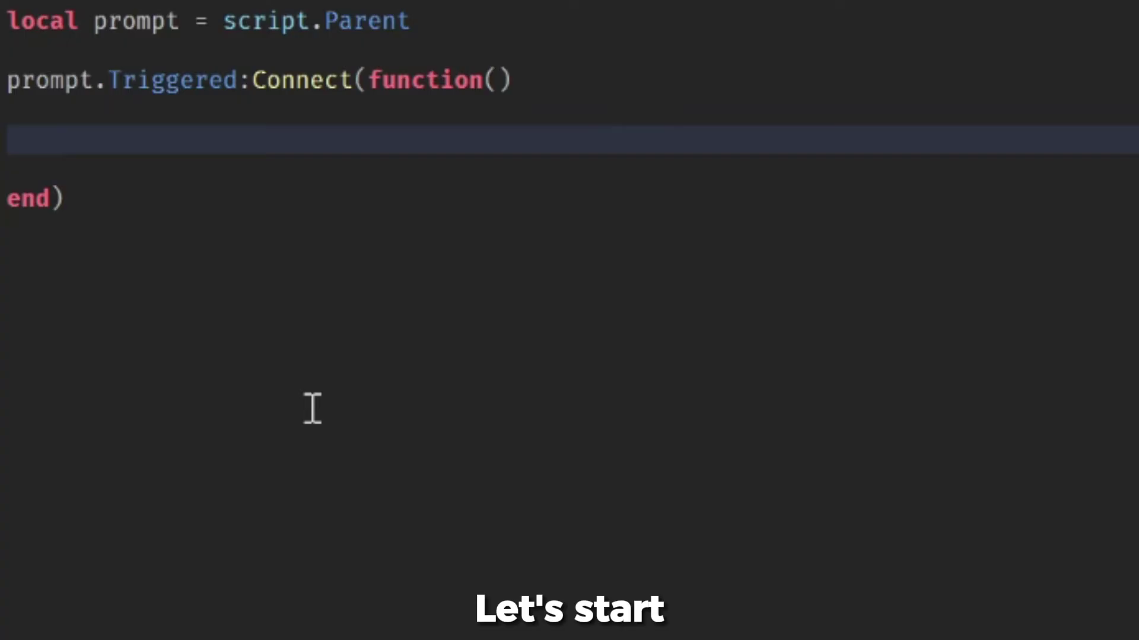
text(local newPart = Instance.new("Part"))
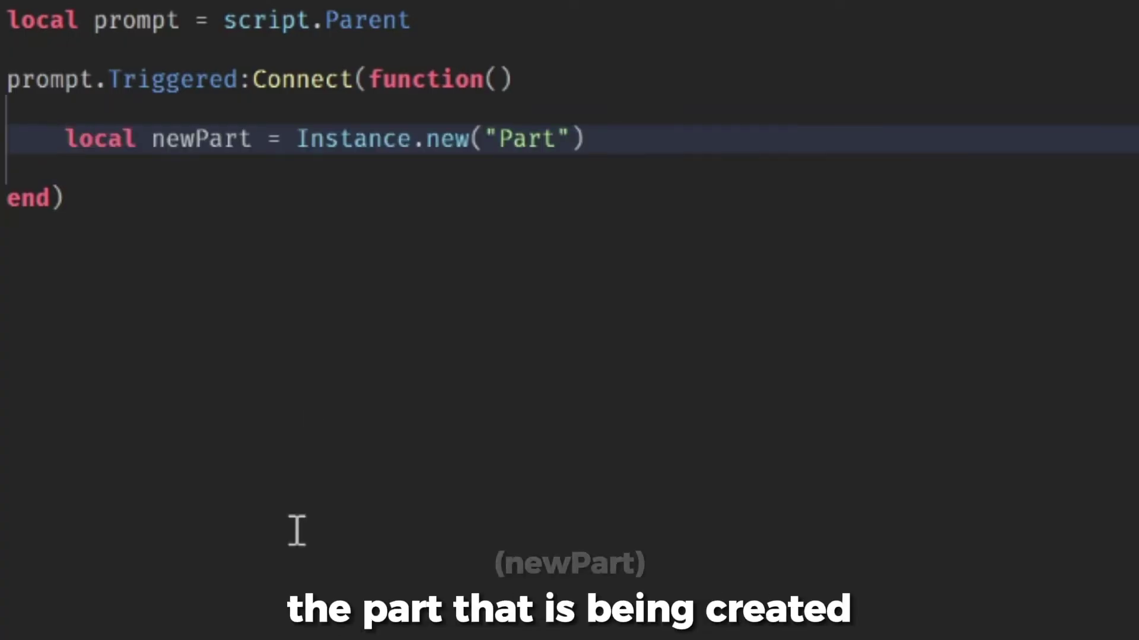
key(Return)
text(local partSpawn = game.Workspace.PartSpawn)
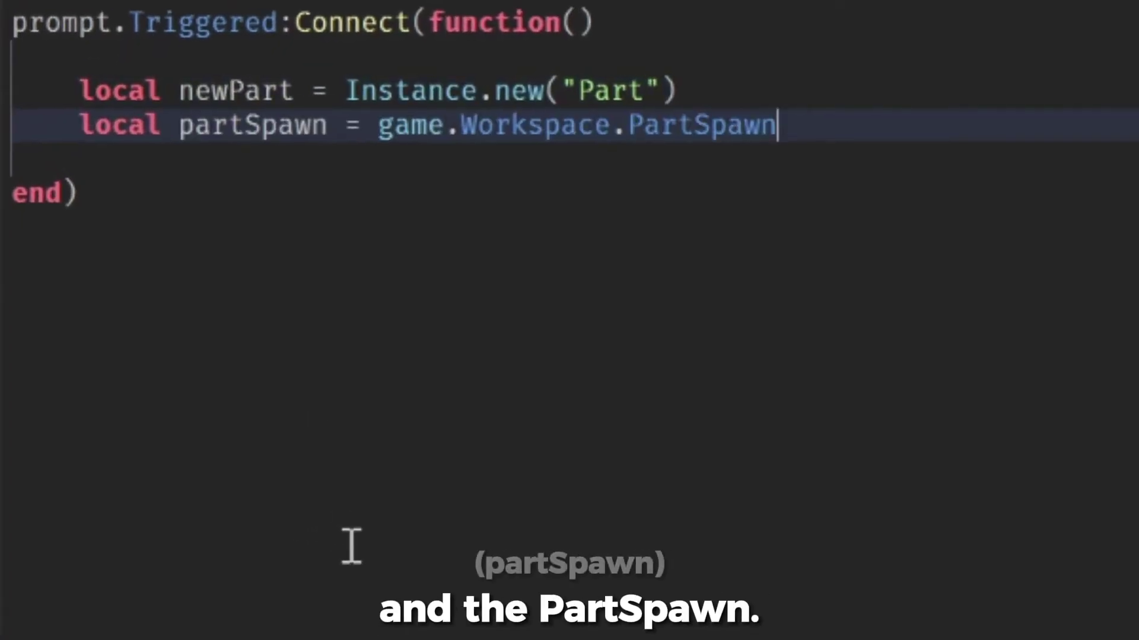
- Set newPart.Position to partSpawn.Position, Anchored to false and CanCollide to true
drag(813, 144, 18, 98)
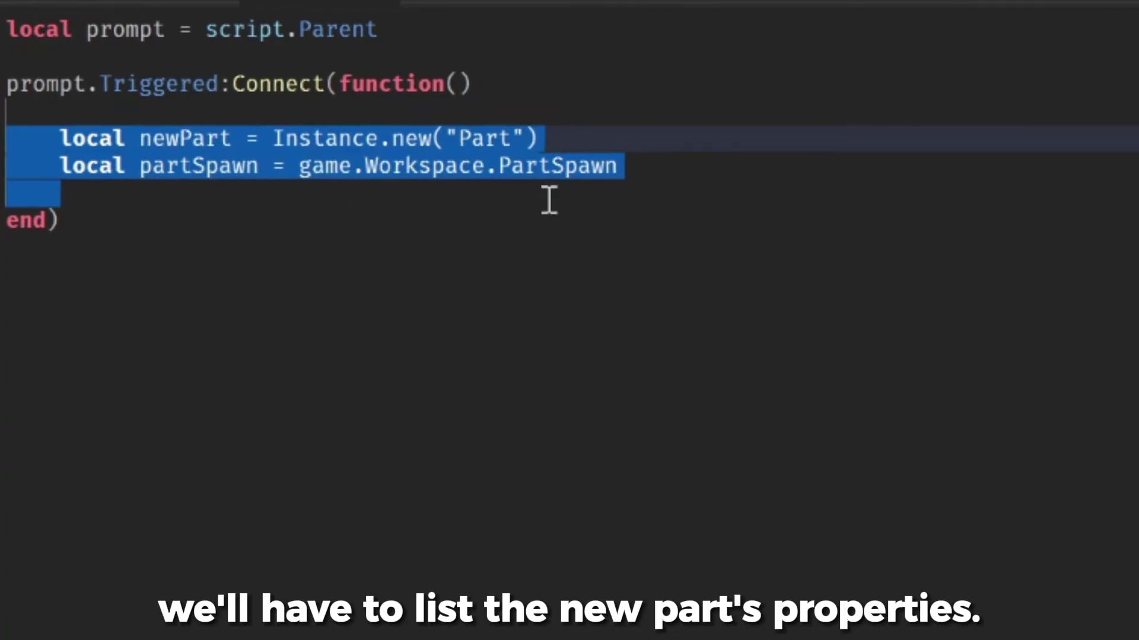
click(656, 178)
key(Return)
key(Return)
key(Return)
key(Return)
key(Return)
key(Return)
click(560, 521)
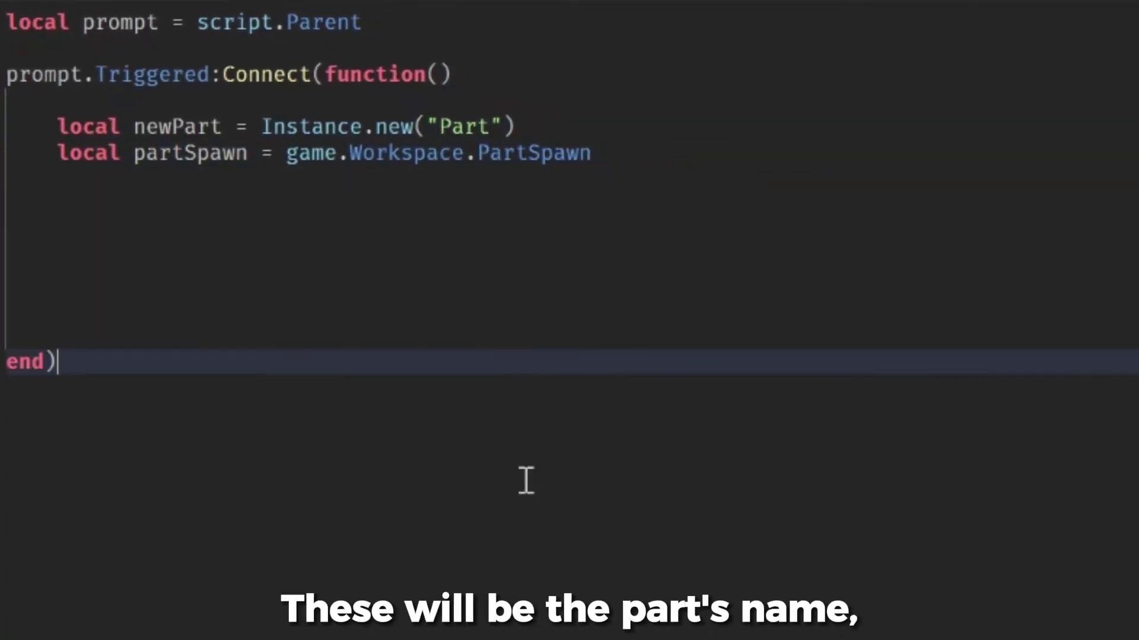
key(Return)
text(newPart.P)
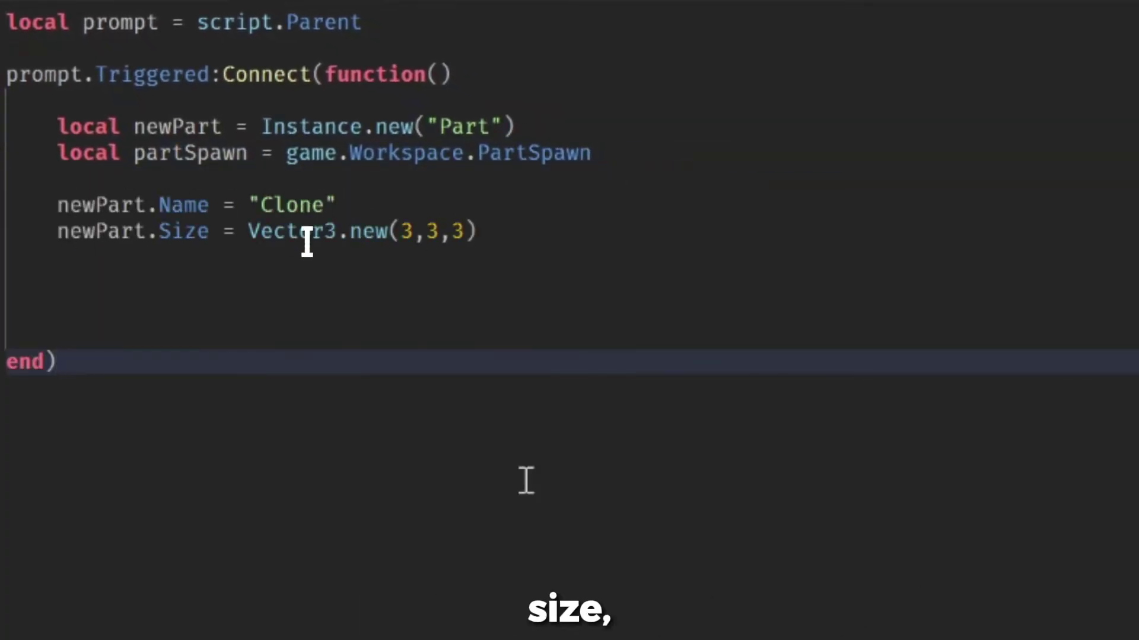
text(osition = partSpawn.Position)
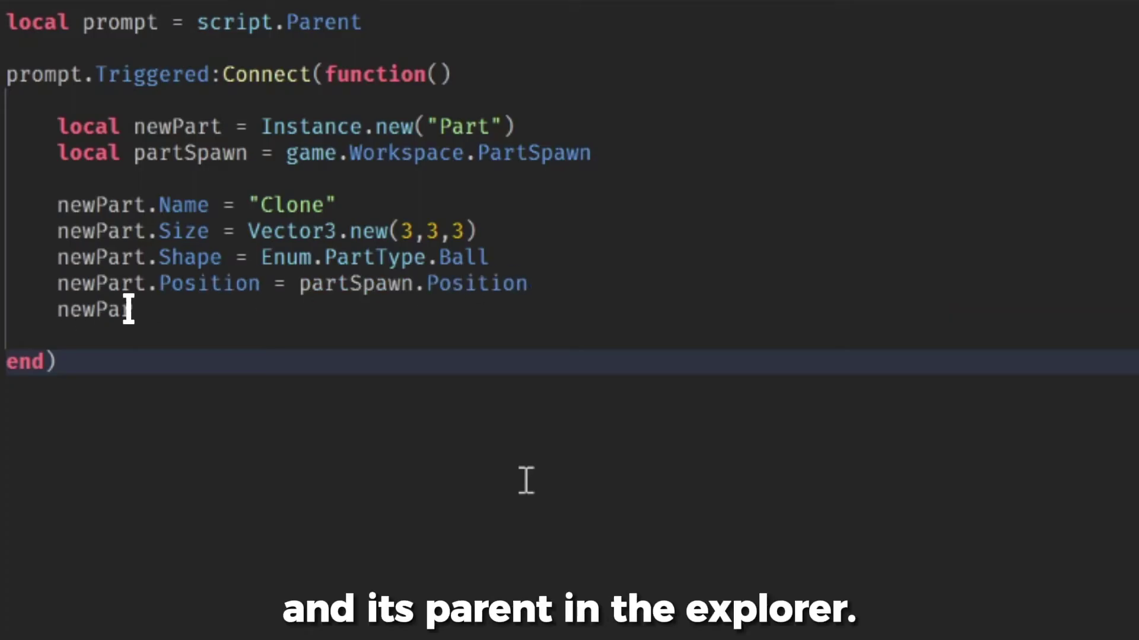
click(631, 337)
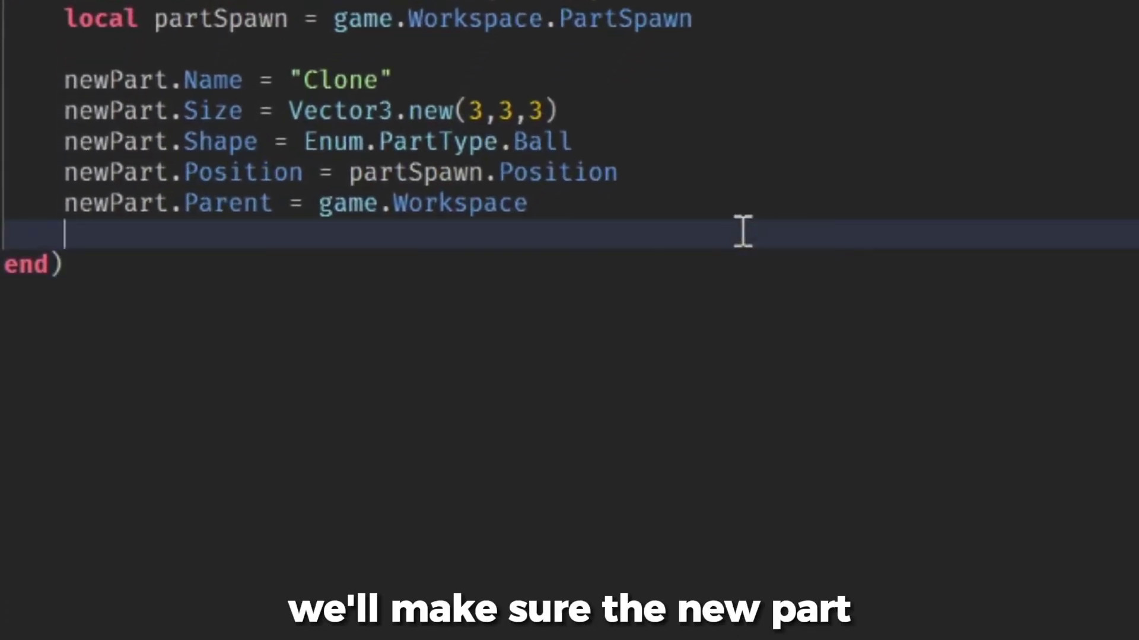
key(Return)
key(Return)
key(Up)
text(newPart.Anchored = false)
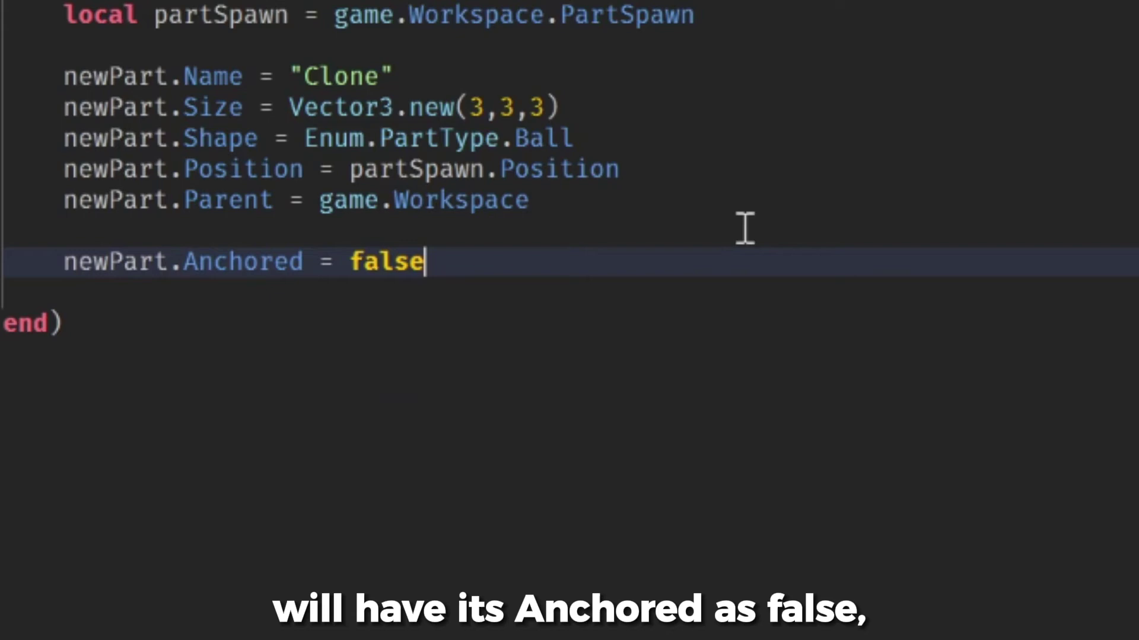
key(Return)
text(newPart.CanCollide = true)
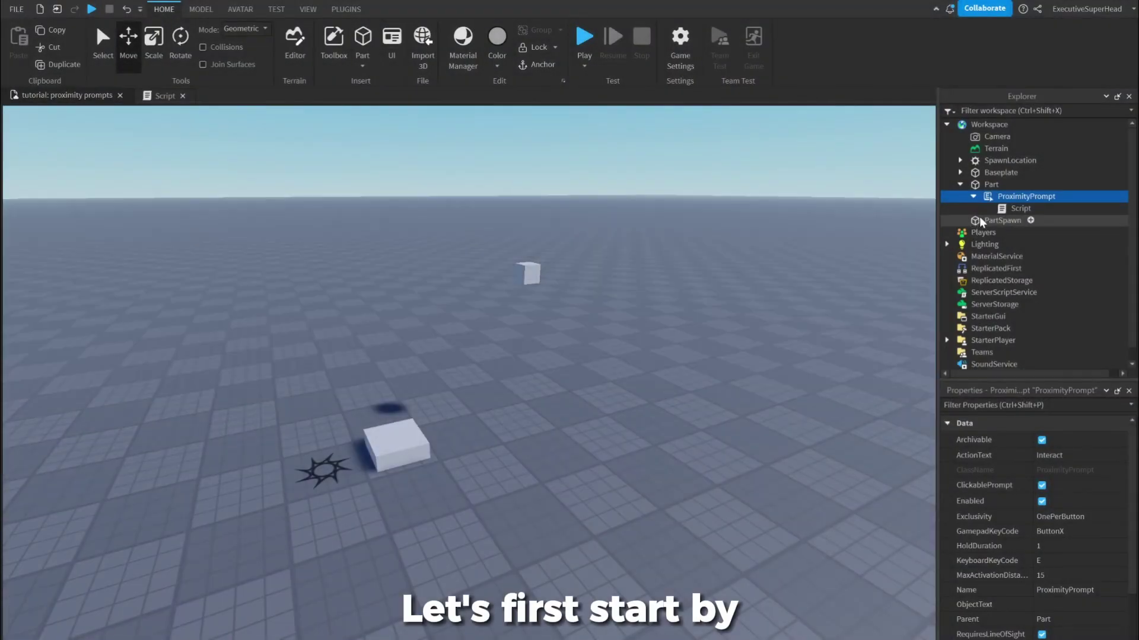
- Disable the part-spawning Script and insert a second Script into the ProximityPrompt
click(979, 216)
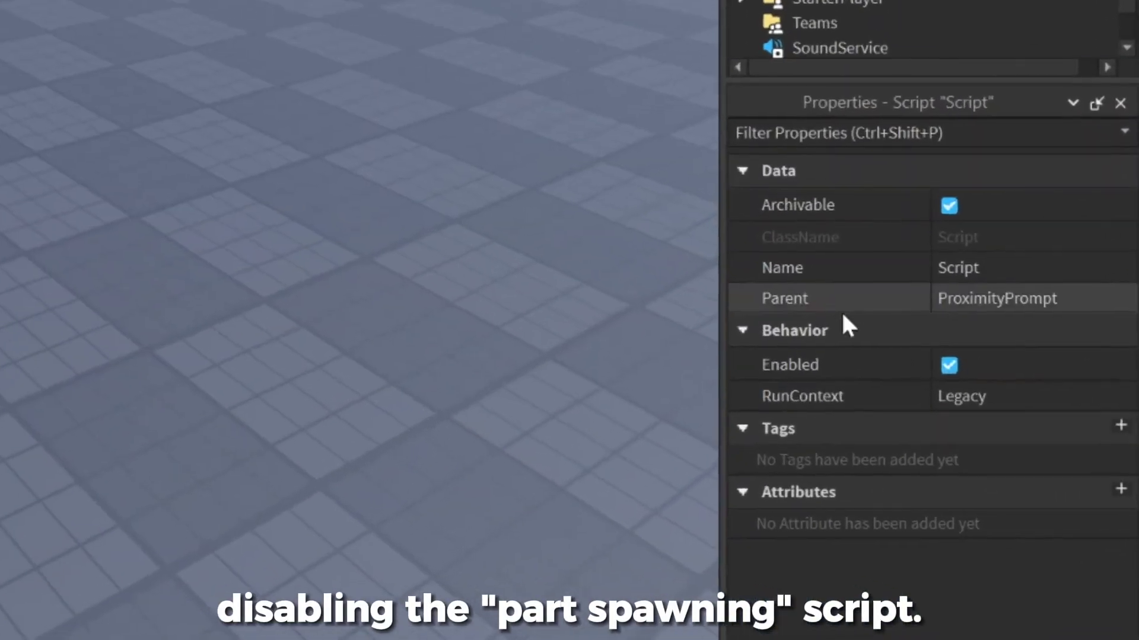
click(955, 366)
click(376, 287)
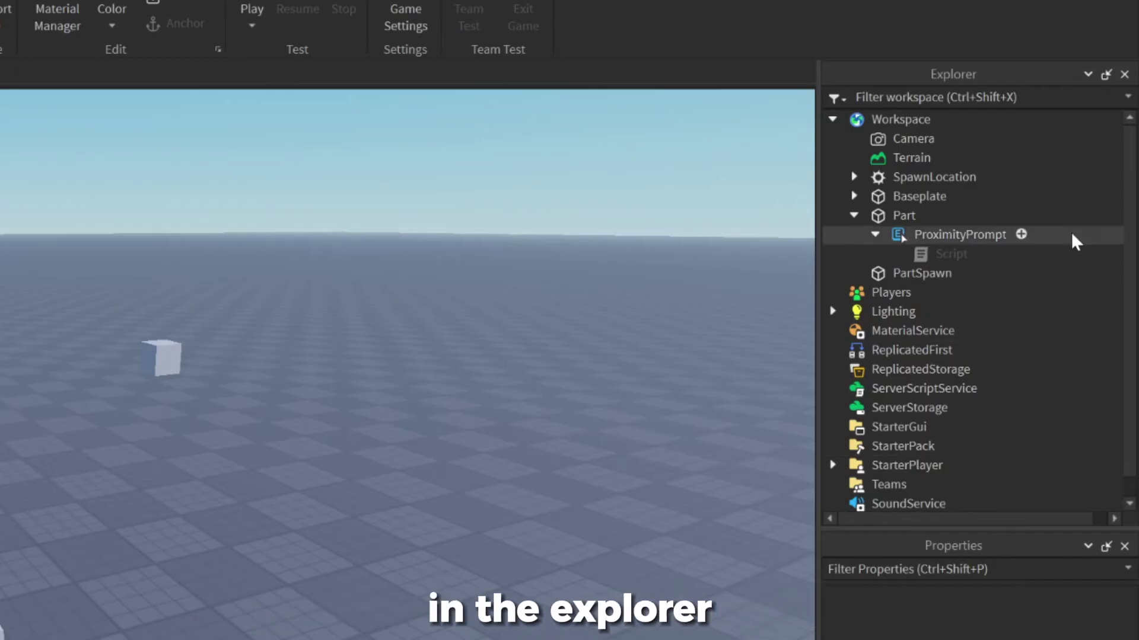
click(1018, 235)
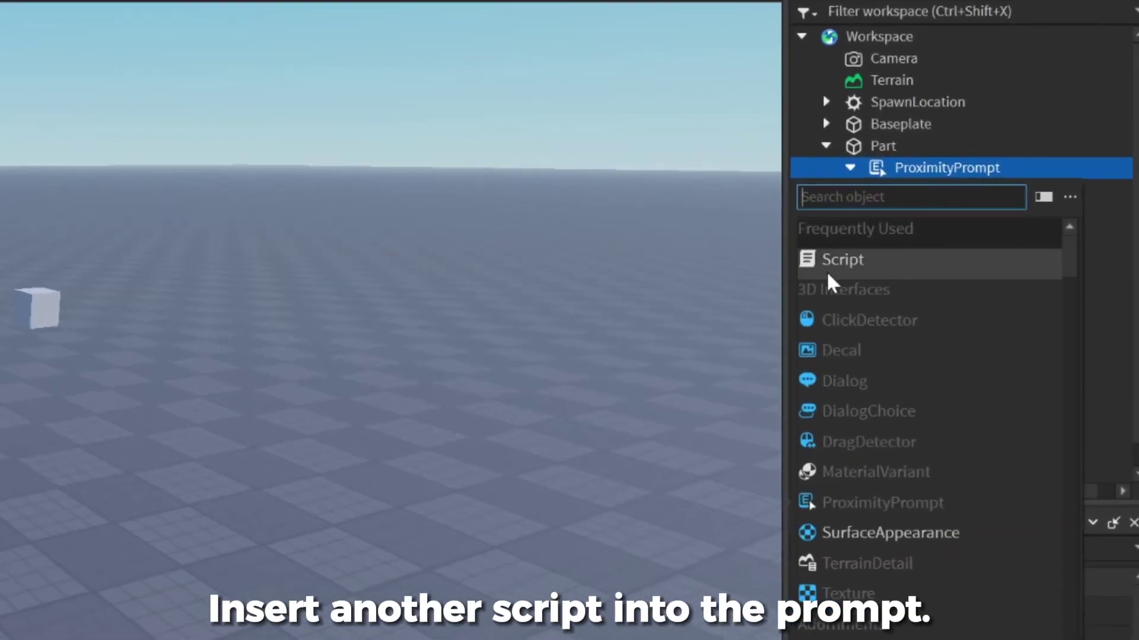
click(828, 271)
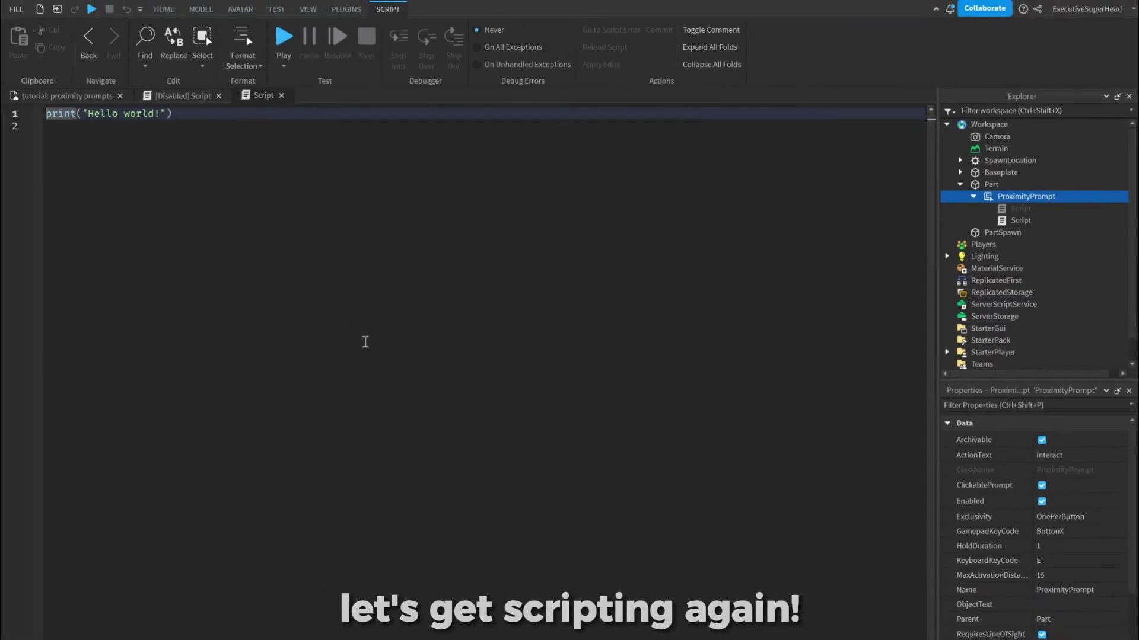
- Replace the default code with prompt = script.Parent and a Triggered:Connect(function(player)) handler
click(333, 352)
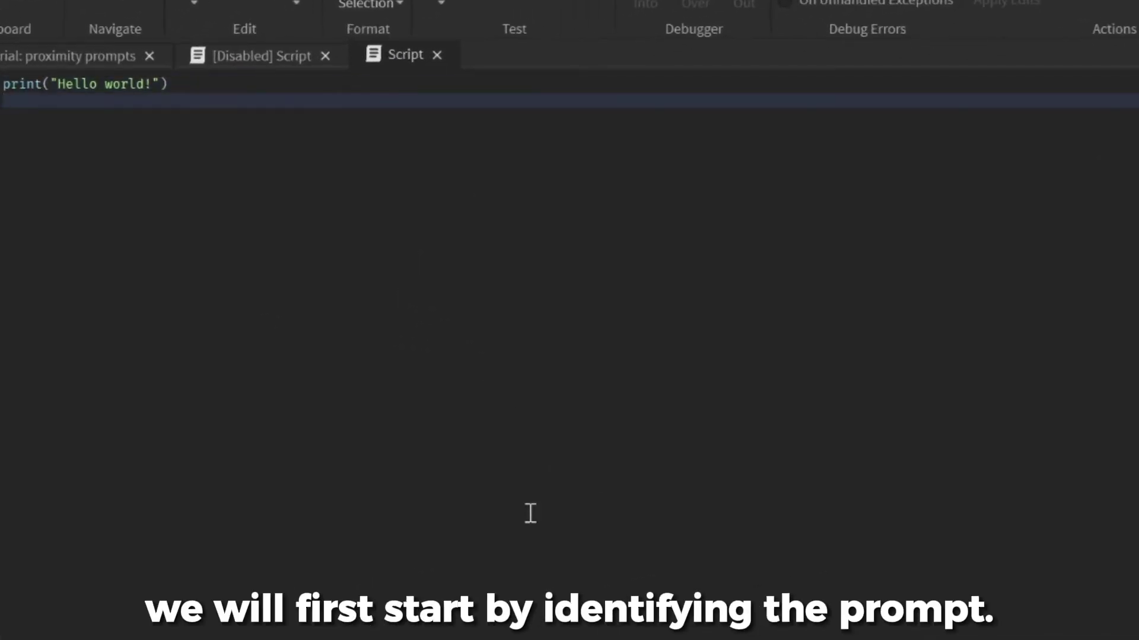
key(ctrl+a)
text(local prompt = script.Parent)
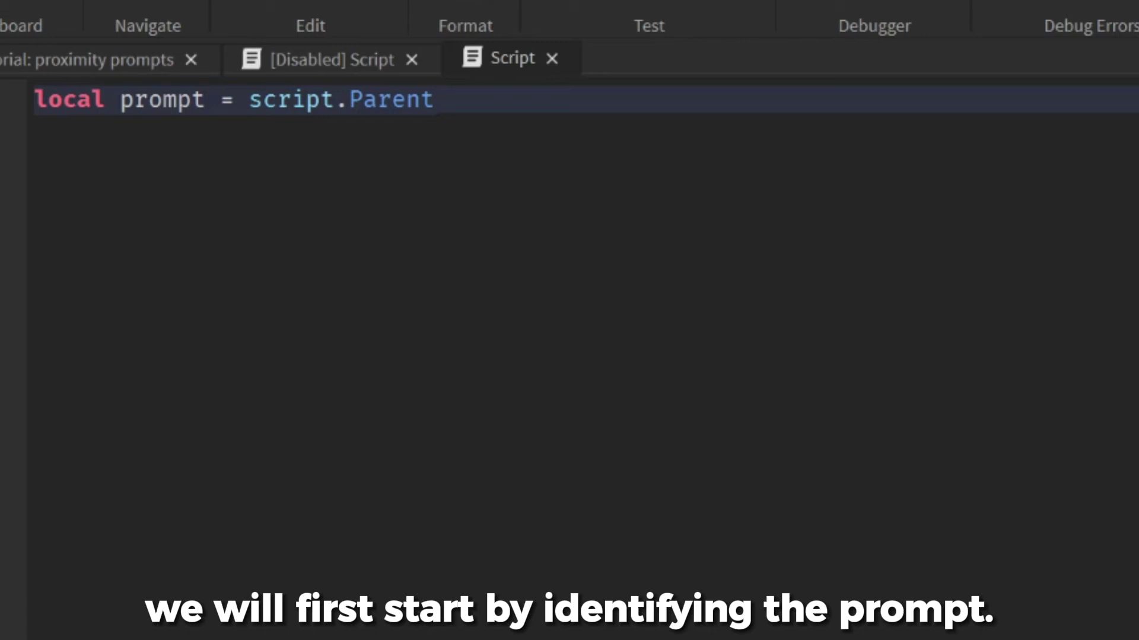
key(Return)
key(Return)
text(prompt.Triggered:Connect(function())
key(Return)
key(Down)
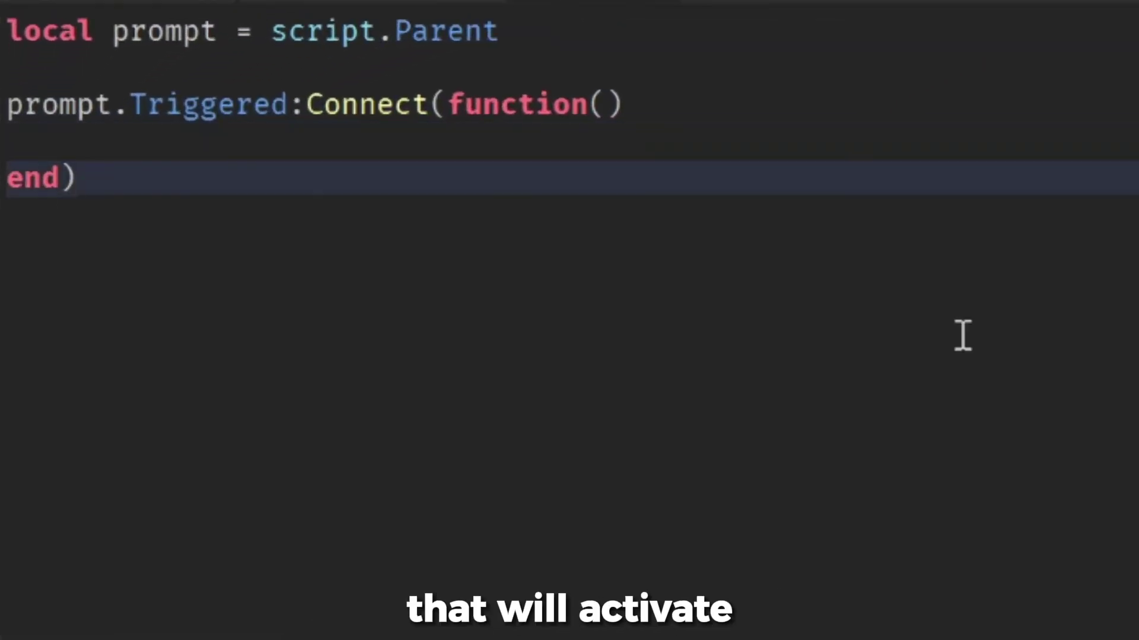
drag(962, 335, 7, 103)
click(283, 160)
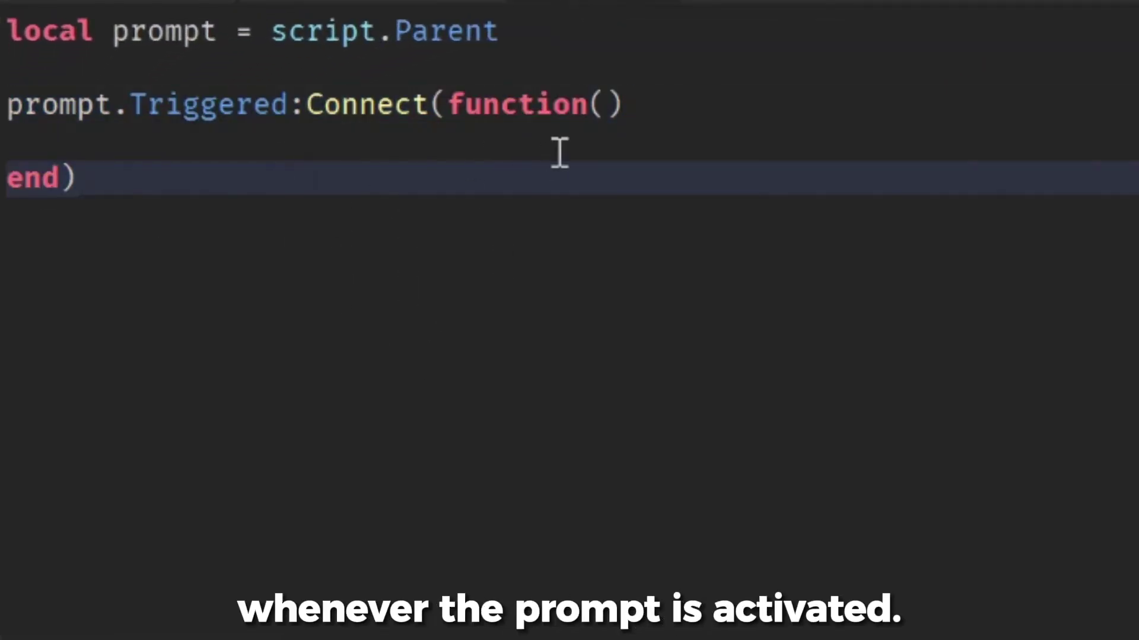
click(606, 104)
text(pla)
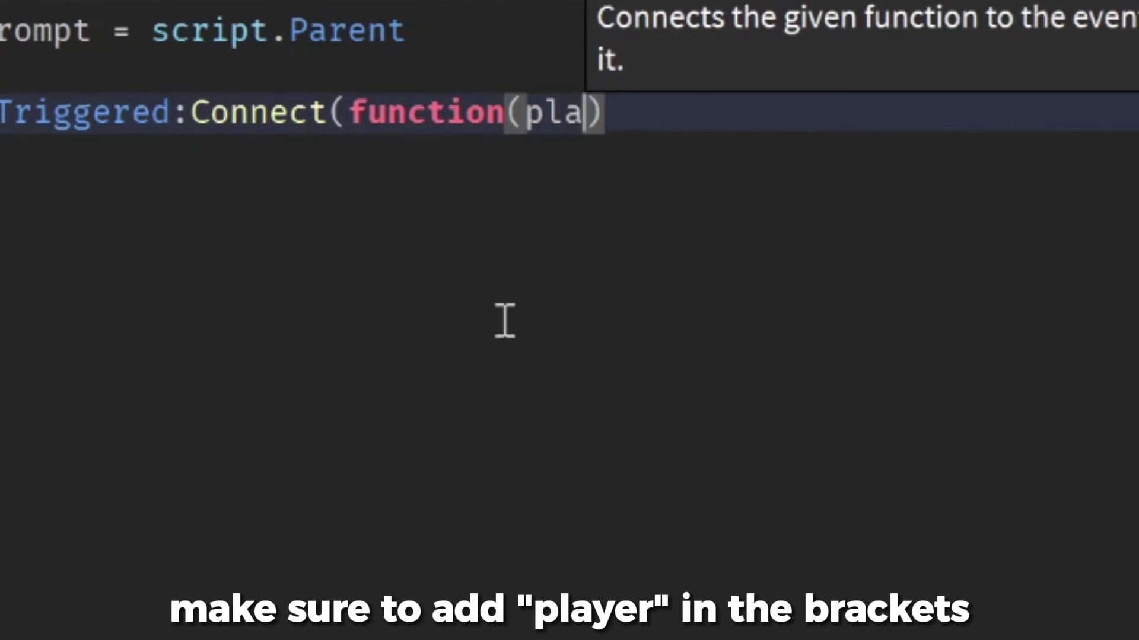
text(yer)
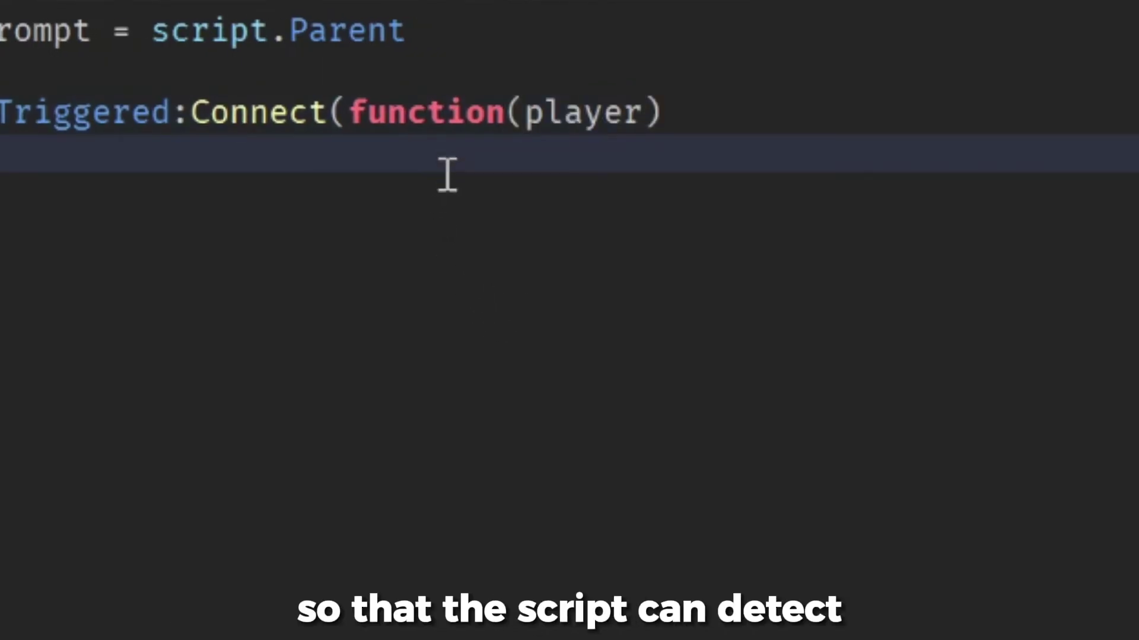
- Inside the handler, get the player's character and Humanoid and subtract 10 from Health
drag(521, 130, 644, 122)
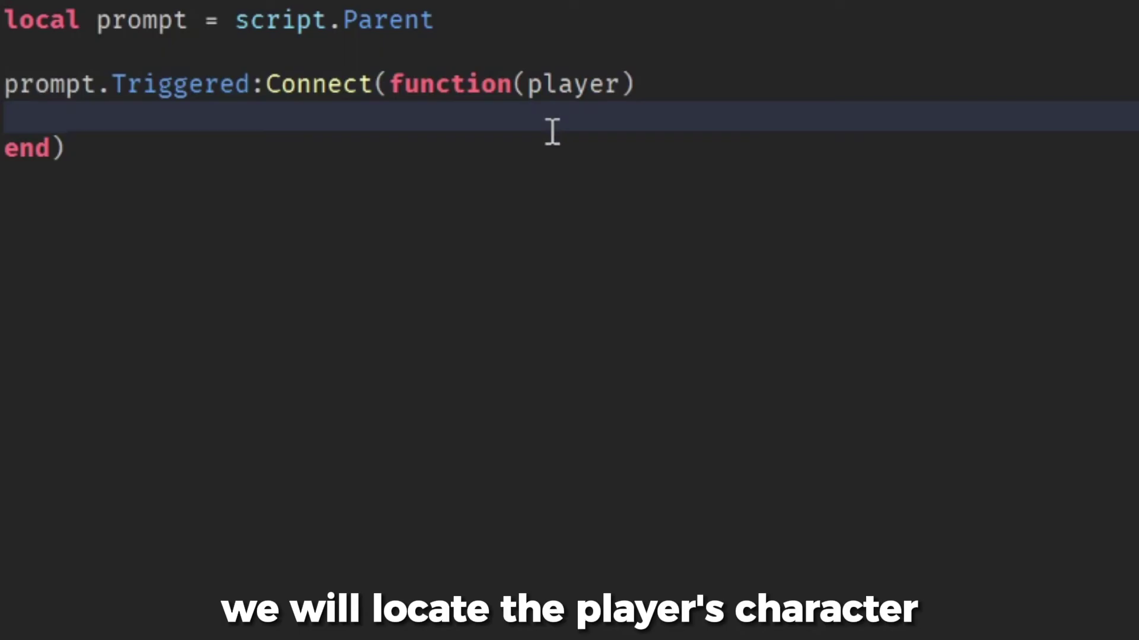
key(Return)
text(local character = player.Character or player.CharacterAdded:Wait())
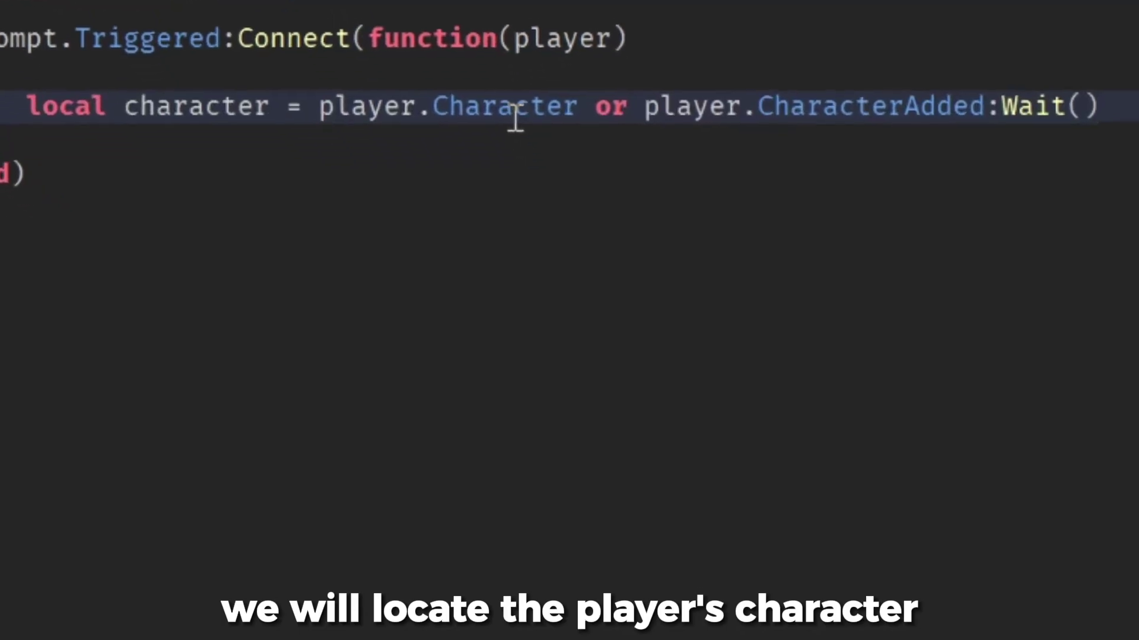
key(Return)
text(local humanoid = character.Humanoid)
click(185, 241)
key(shift+Up)
key(shift+Up)
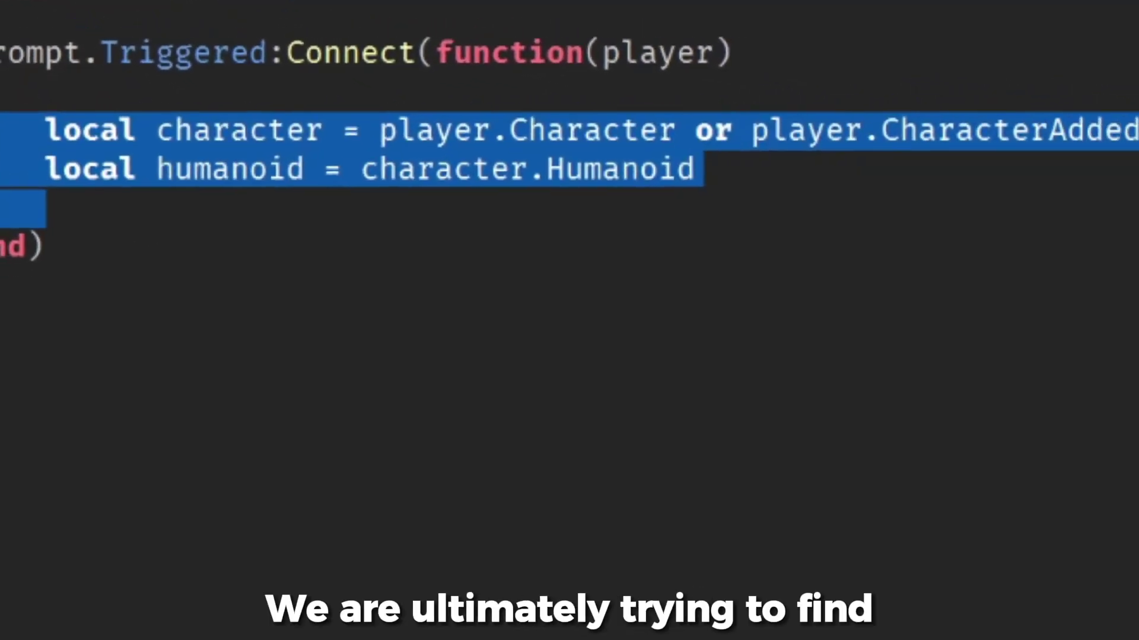
click(1097, 196)
key(Return)
key(Return)
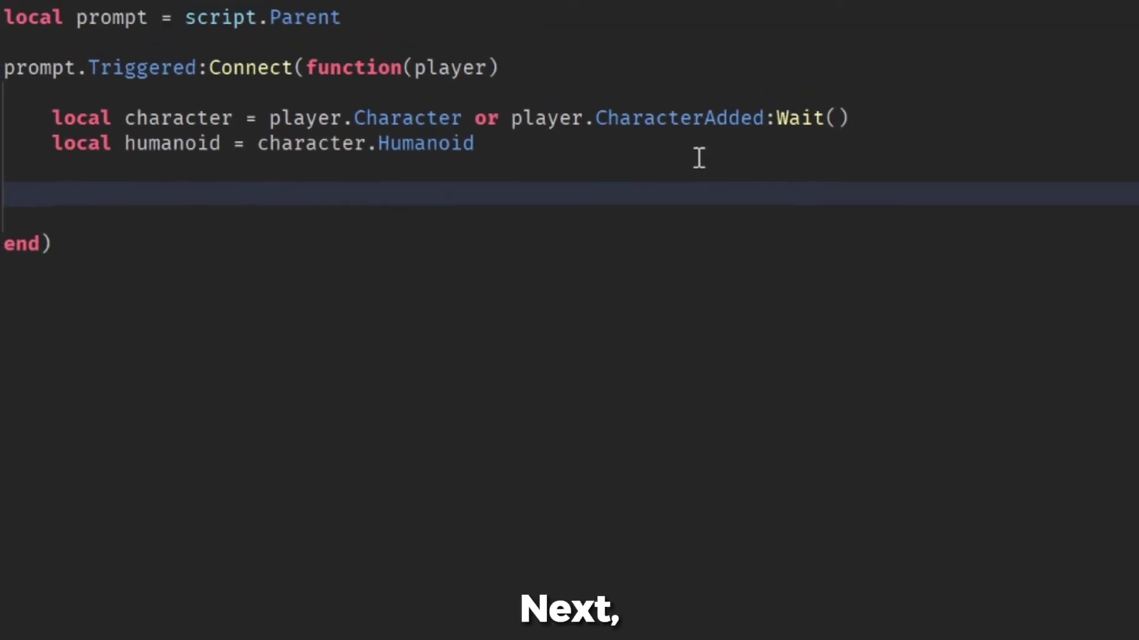
text(humanoid.Health = humanoid.Health - 10)
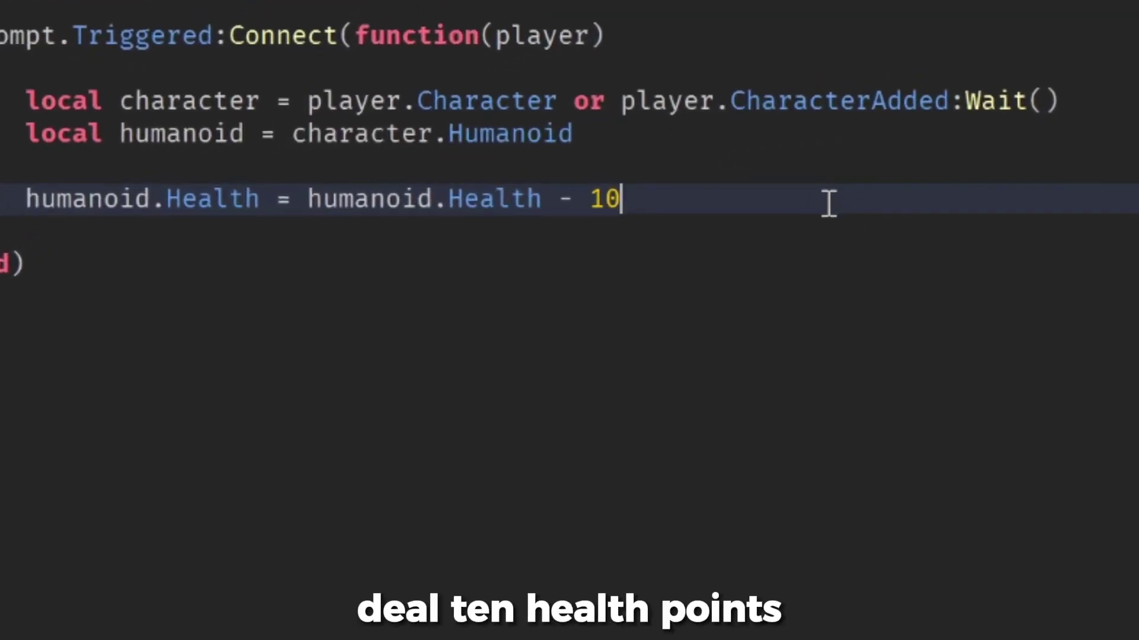
mouse_move(717, 200)
mouse_down()
mouse_move(41, 223)
mouse_move(32, 194)
mouse_up()
click(635, 195)
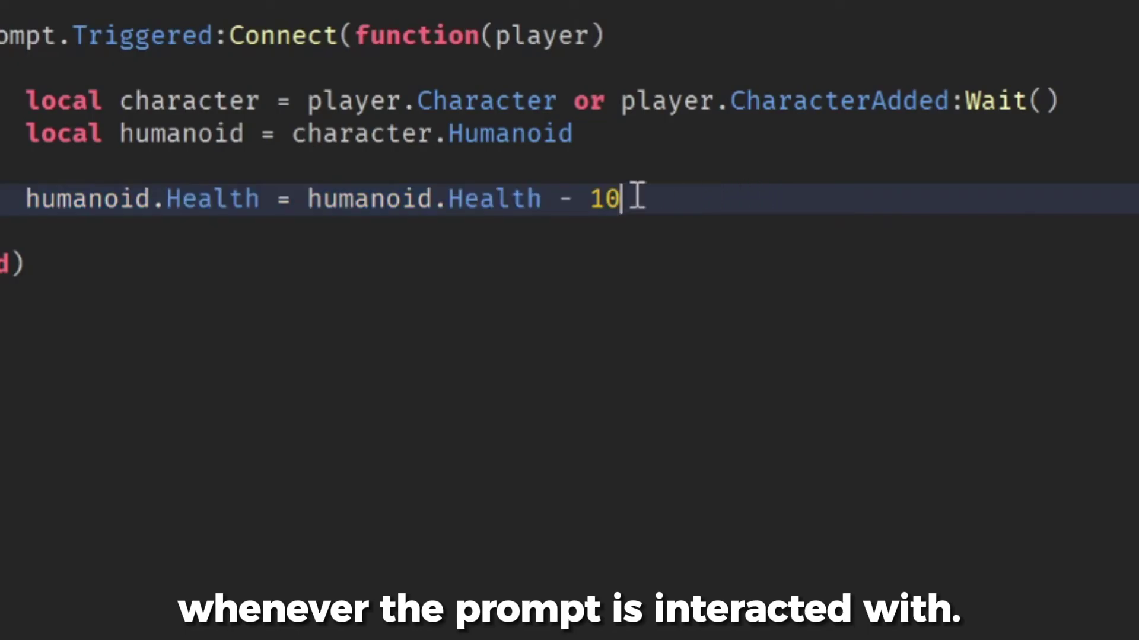
drag(591, 199, 637, 198)
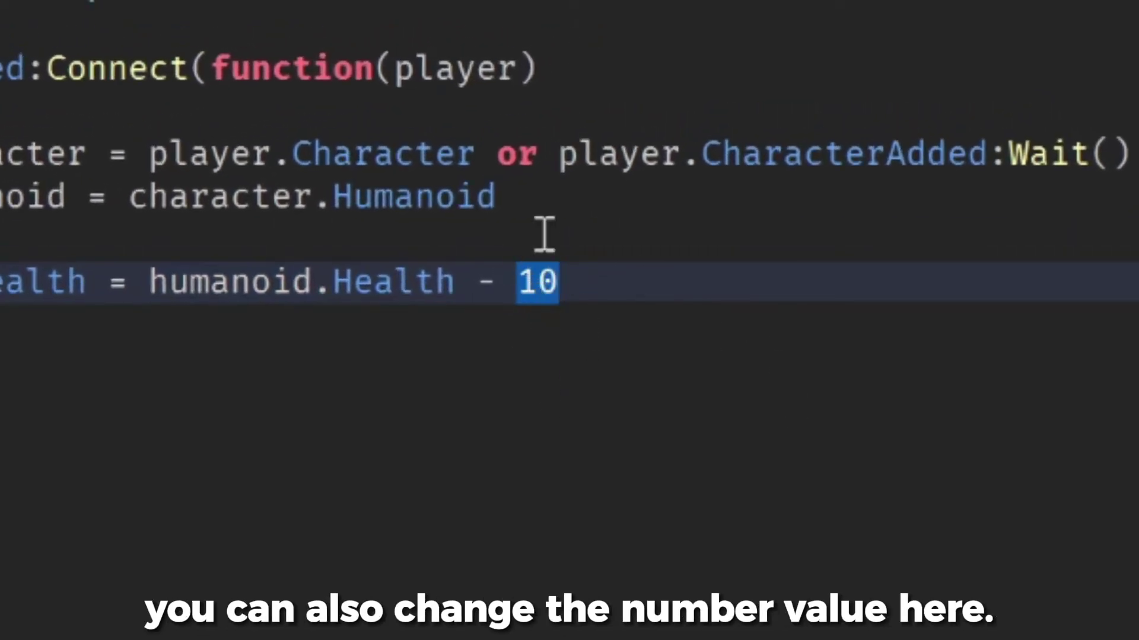
- Deselect the highlighted damage value 10 in the script editor
click(696, 504)
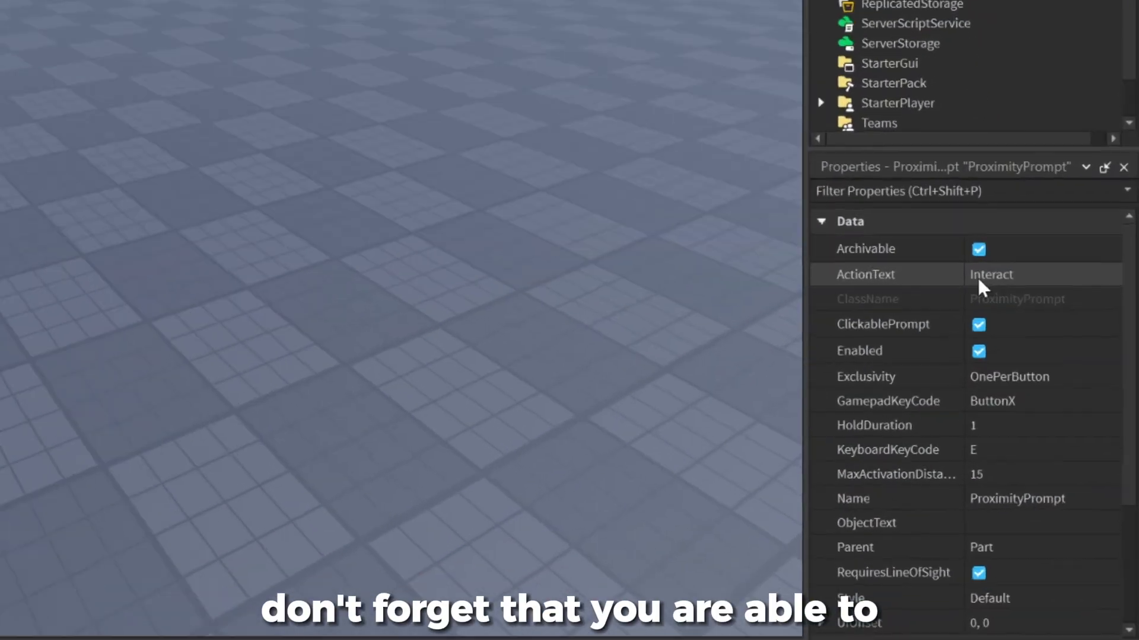
- Set the ProximityPrompt's ActionText to 'Take damage' and start its ObjectText with 'Deal ten'
click(1043, 455)
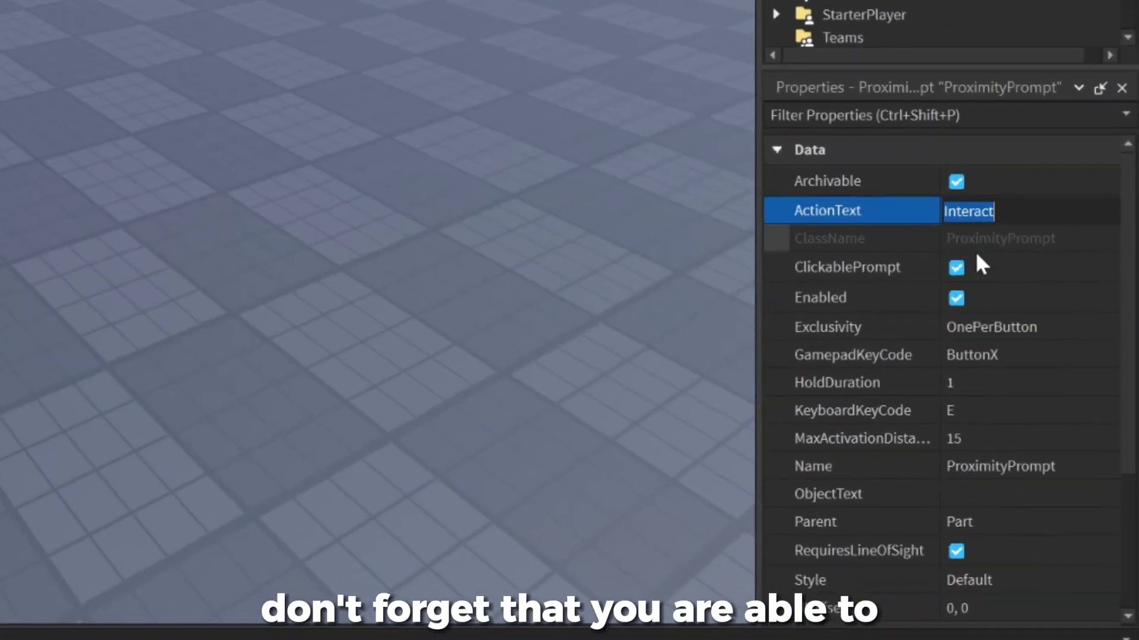
text(Tak)
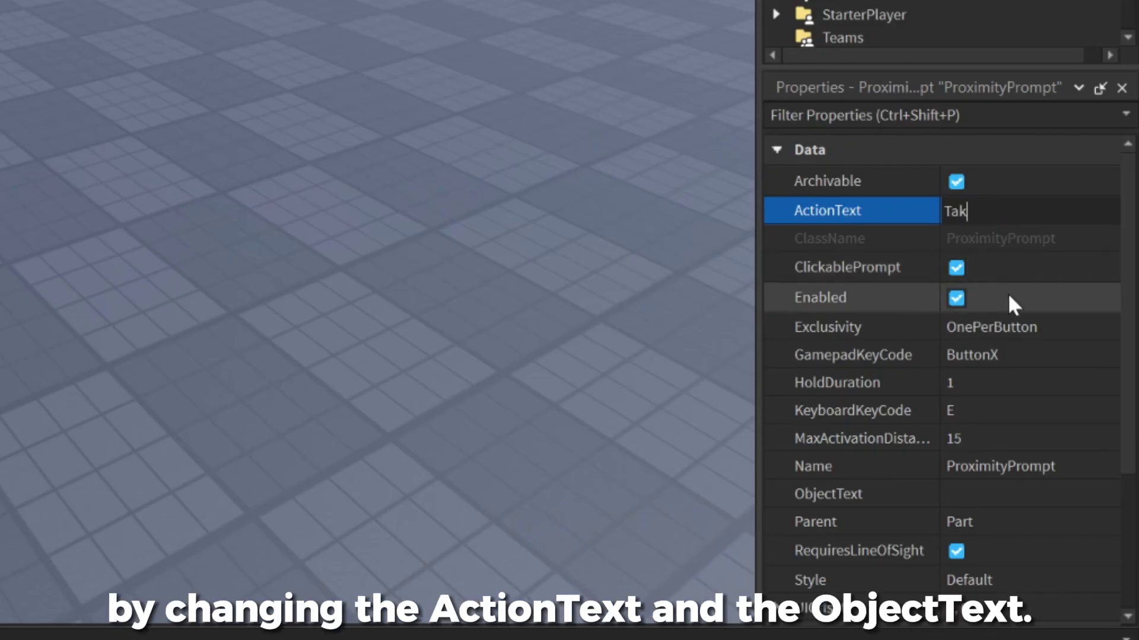
text(e damage)
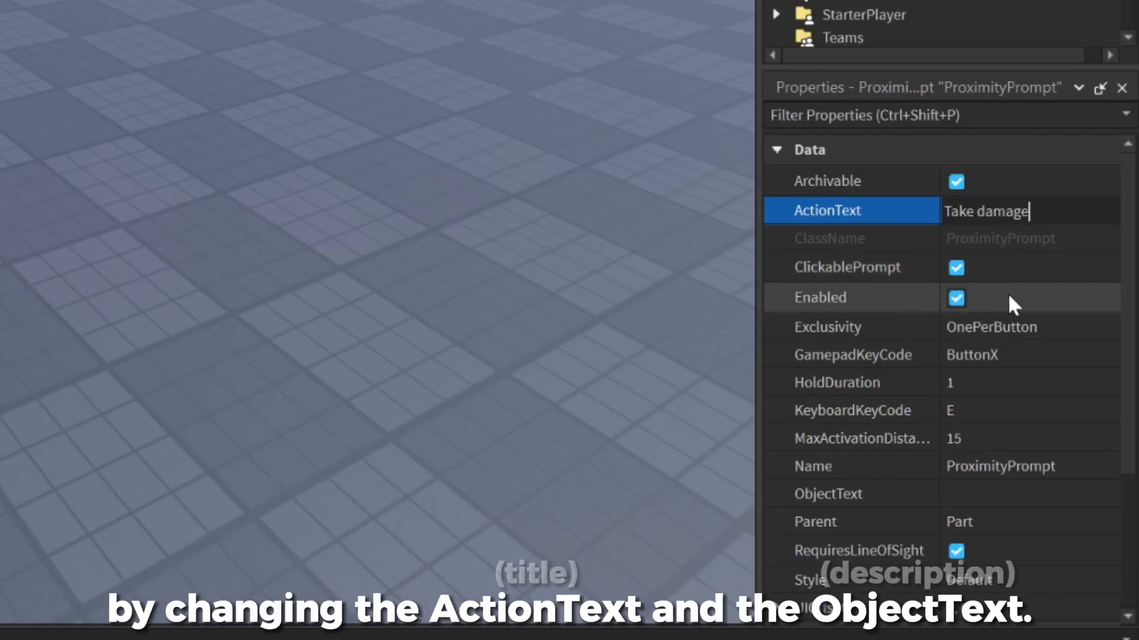
key(Return)
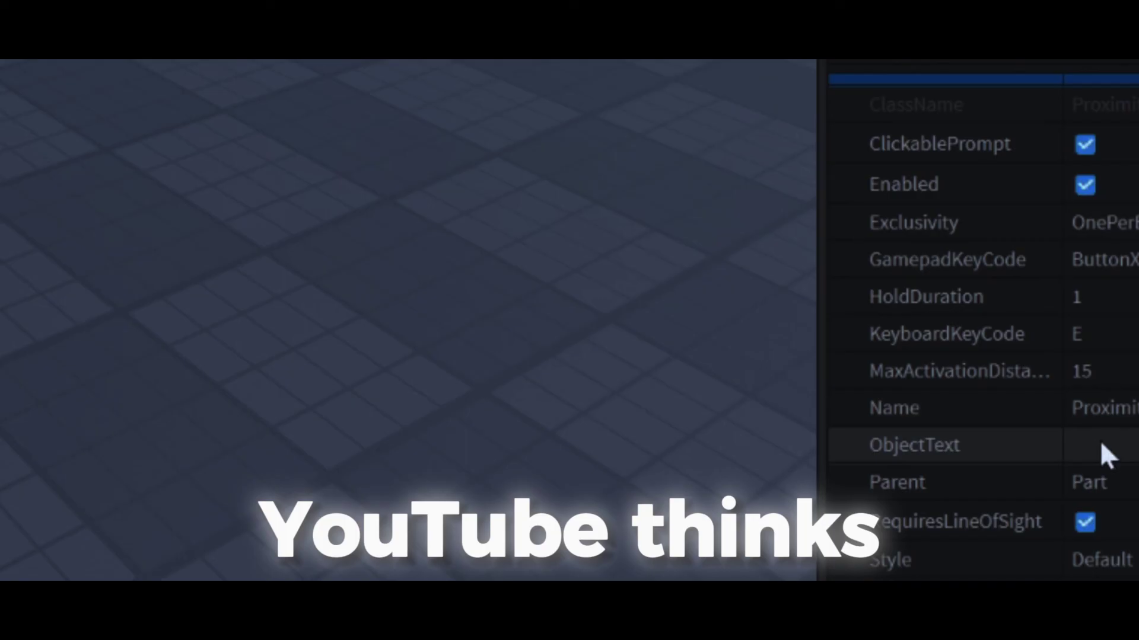
click(893, 549)
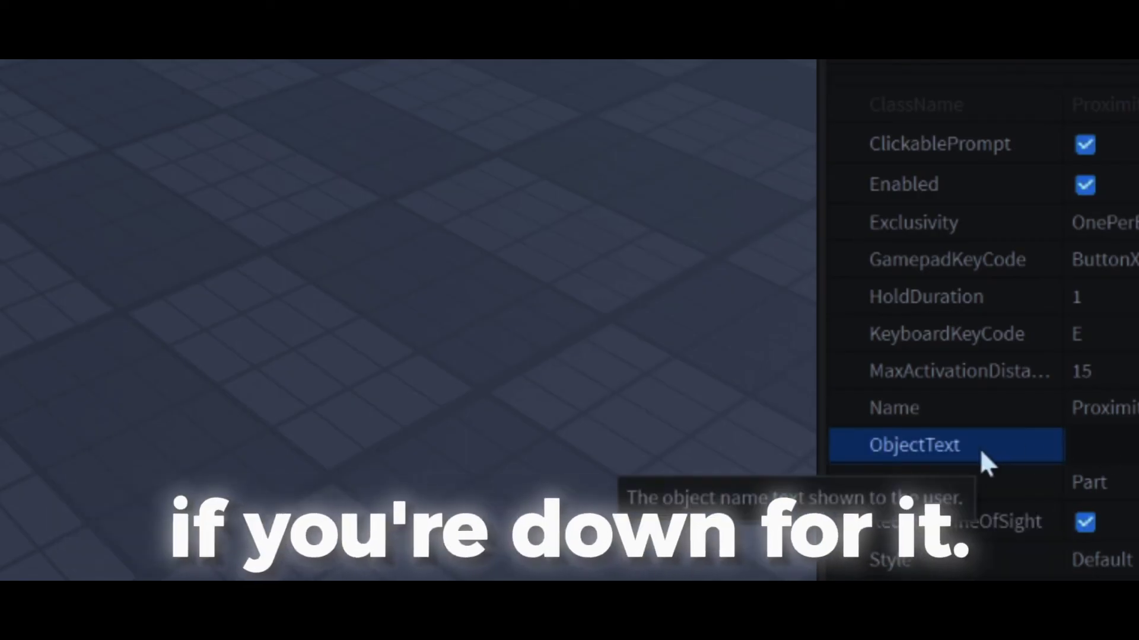
text(Deal ten)
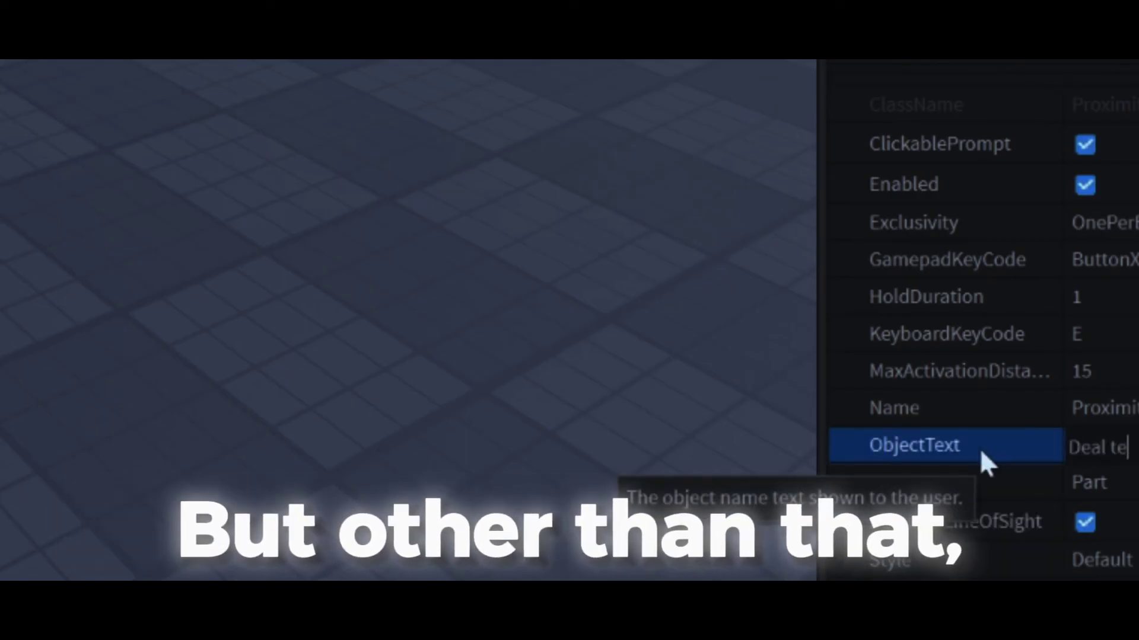